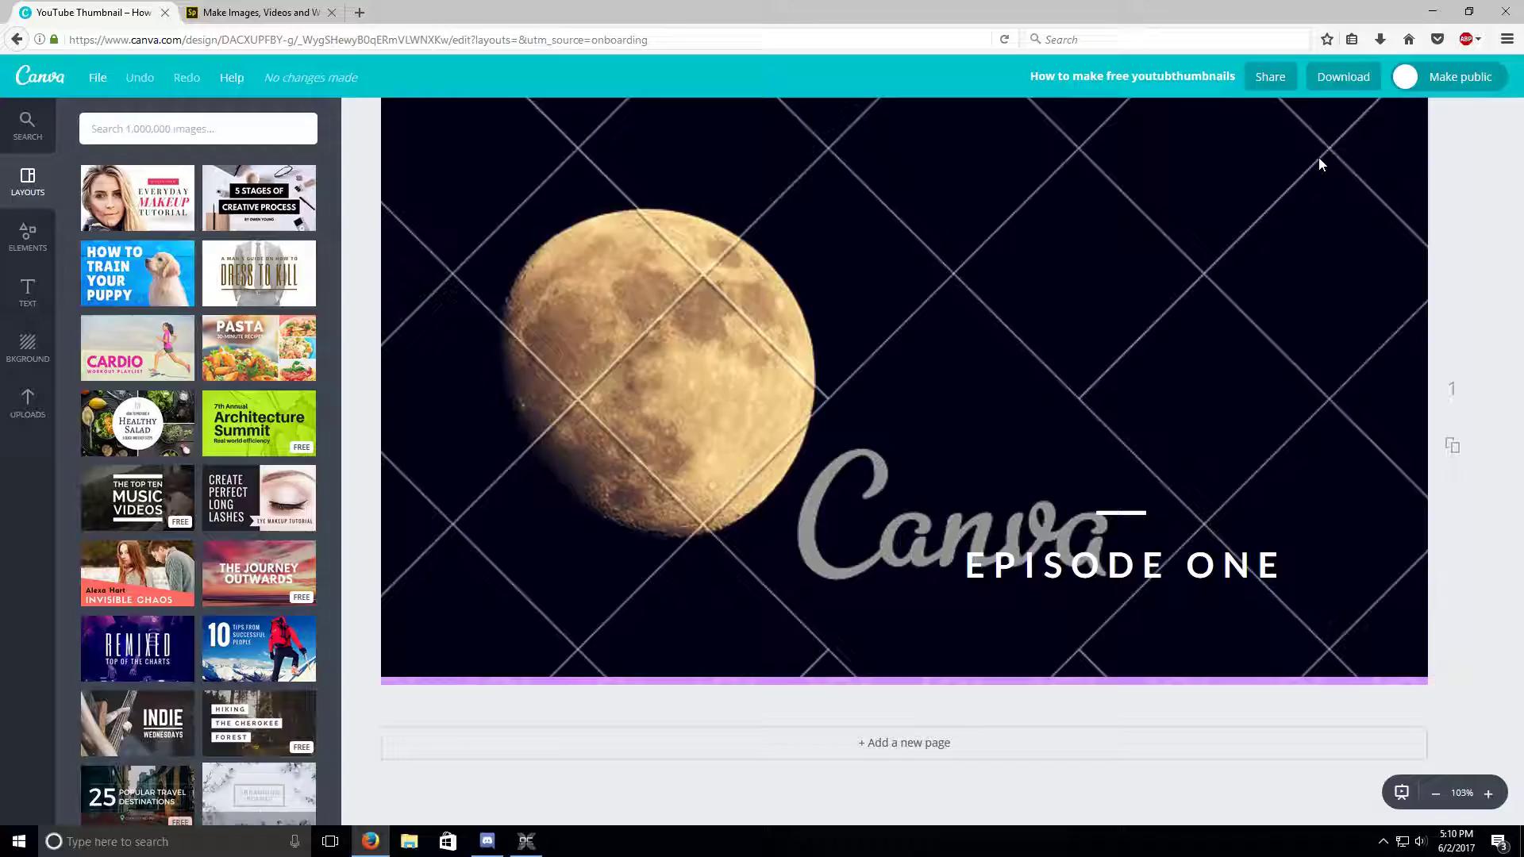
pyautogui.click(26, 345)
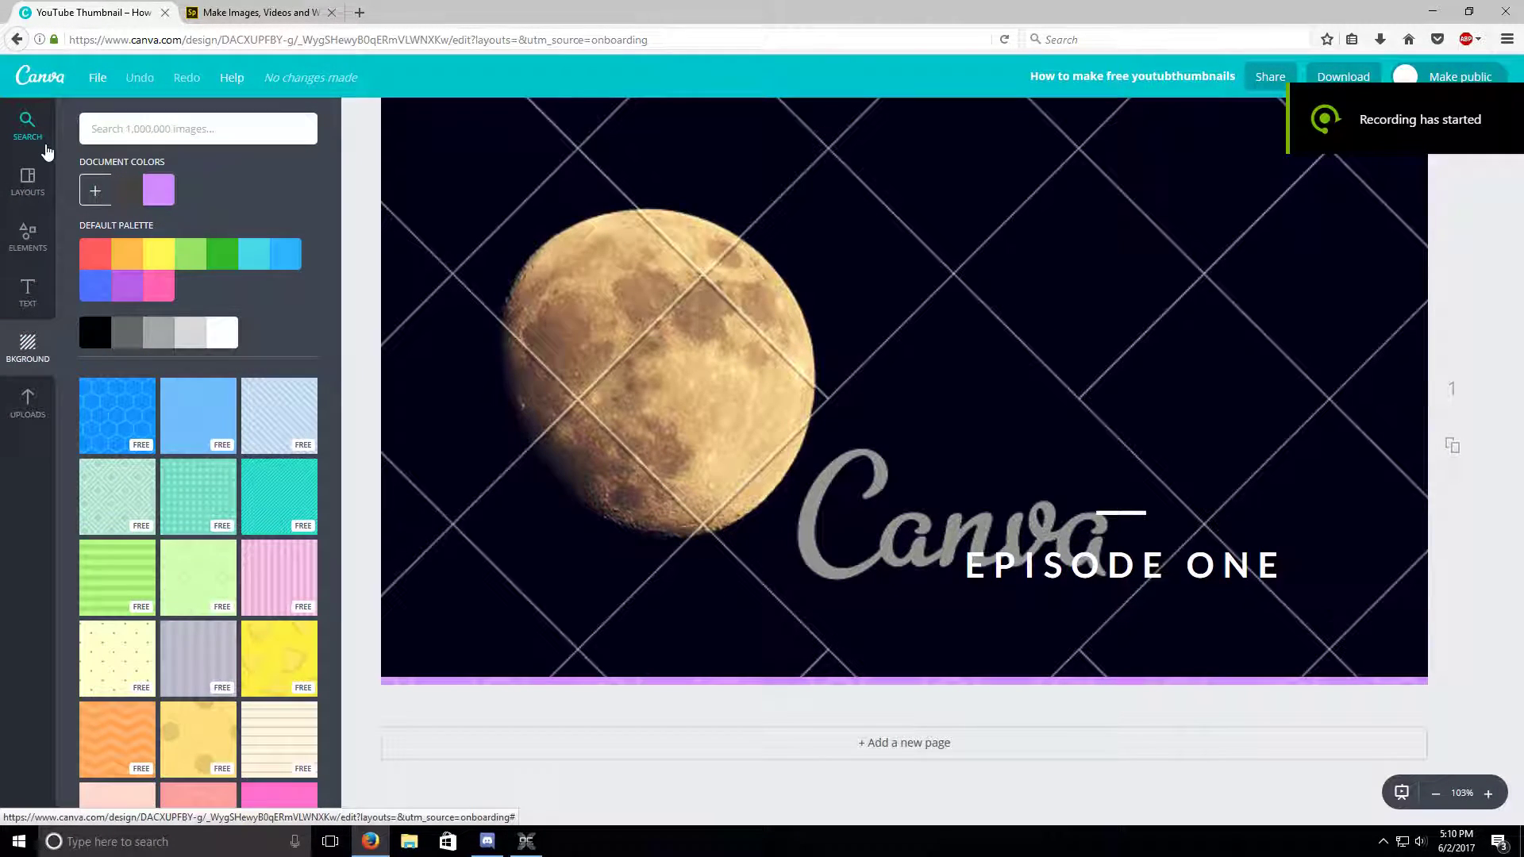
pyautogui.click(50, 141)
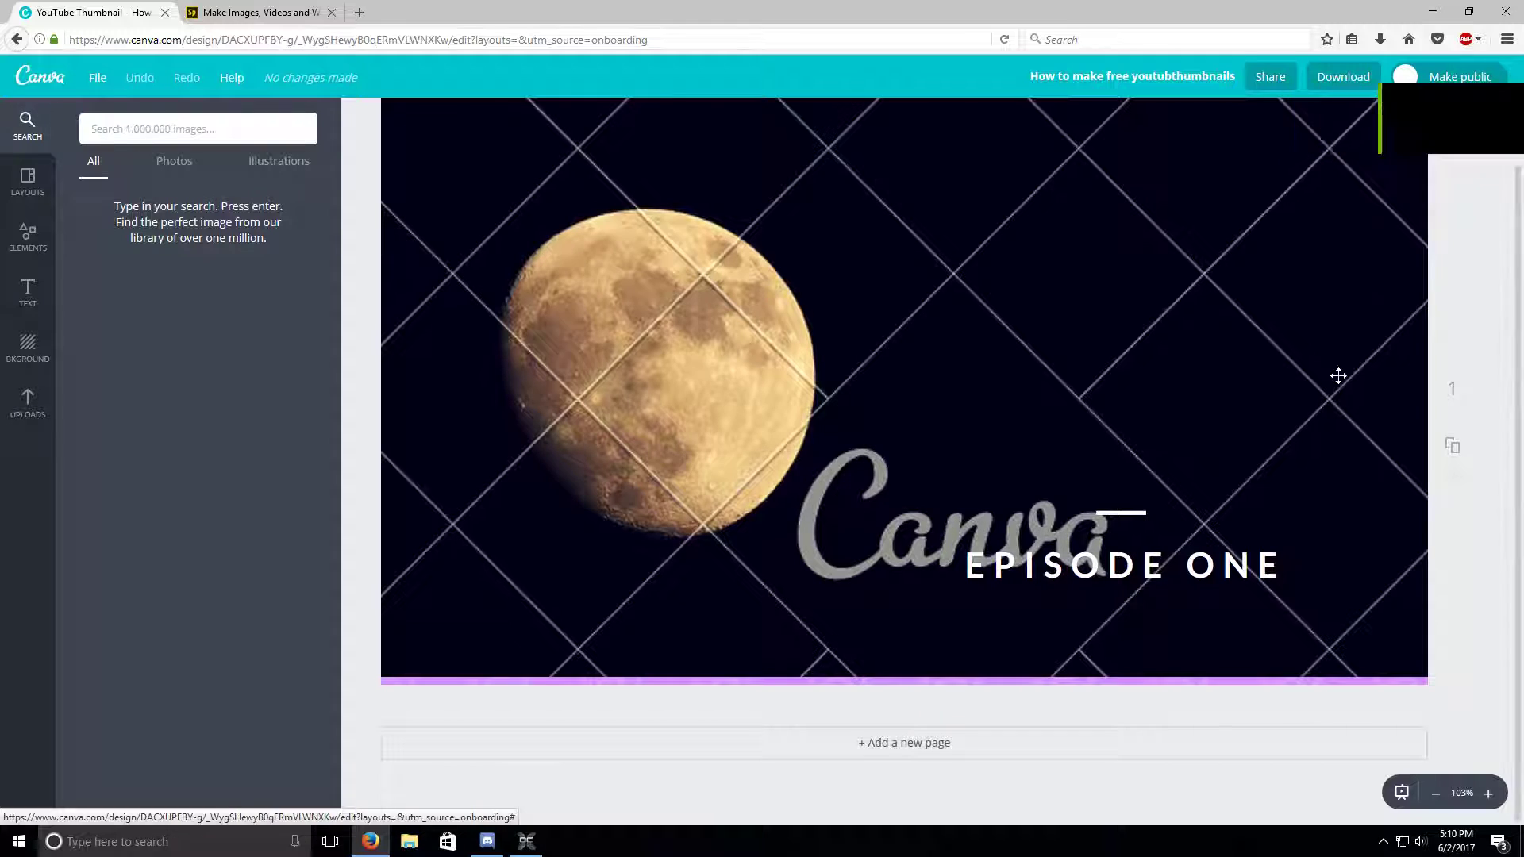
pyautogui.click(1071, 423)
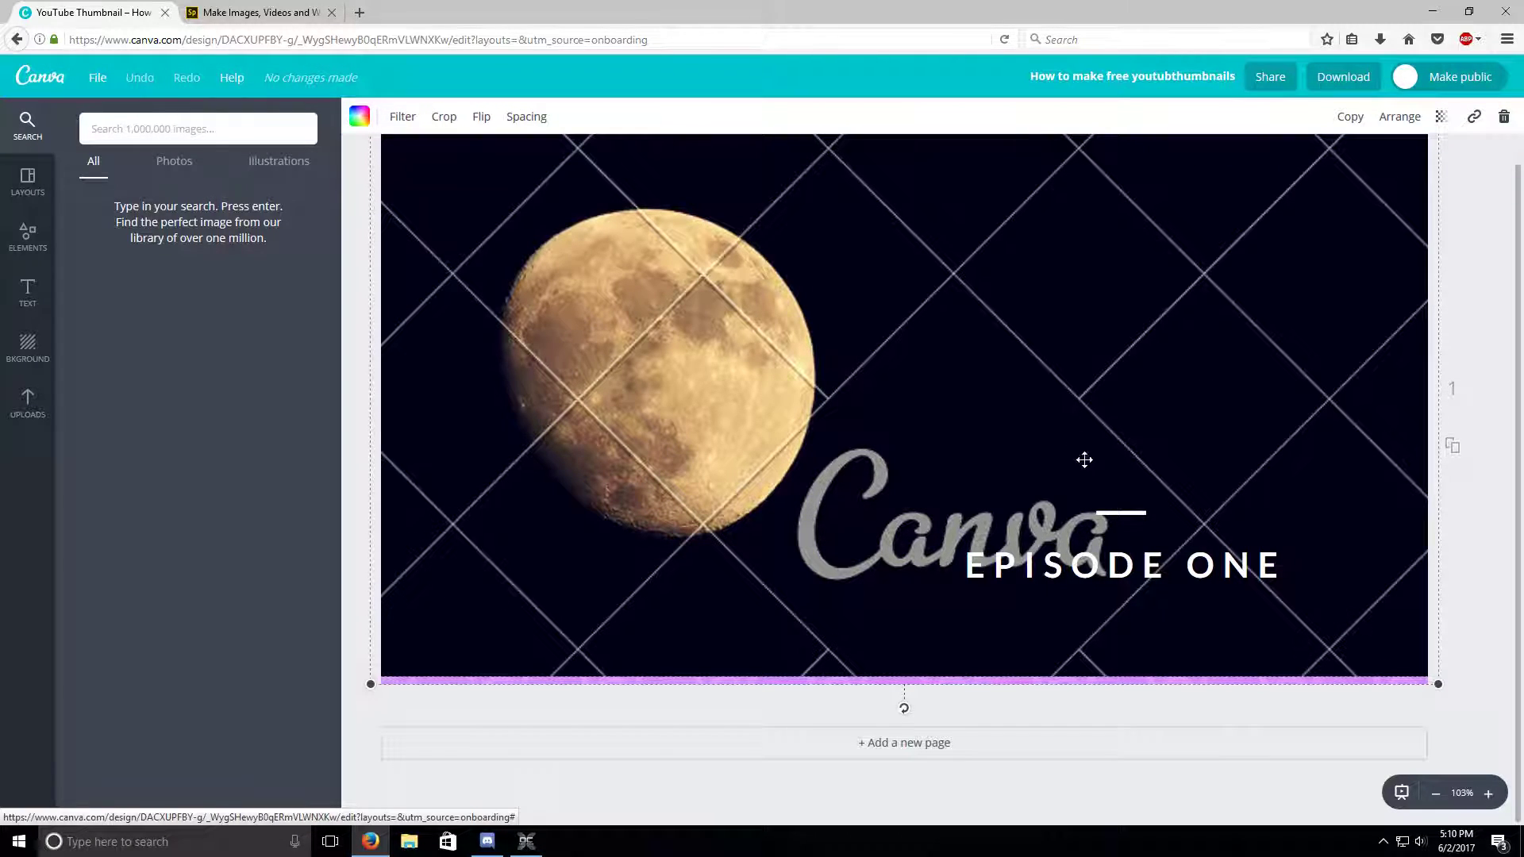
# Step: Move the EPISODE ONE heading over the moon, clear its text and delete the empty text box
pyautogui.moveTo(1317, 526); pyautogui.dragTo(1030, 417)
pyautogui.moveTo(1031, 486); pyautogui.dragTo(999, 481)
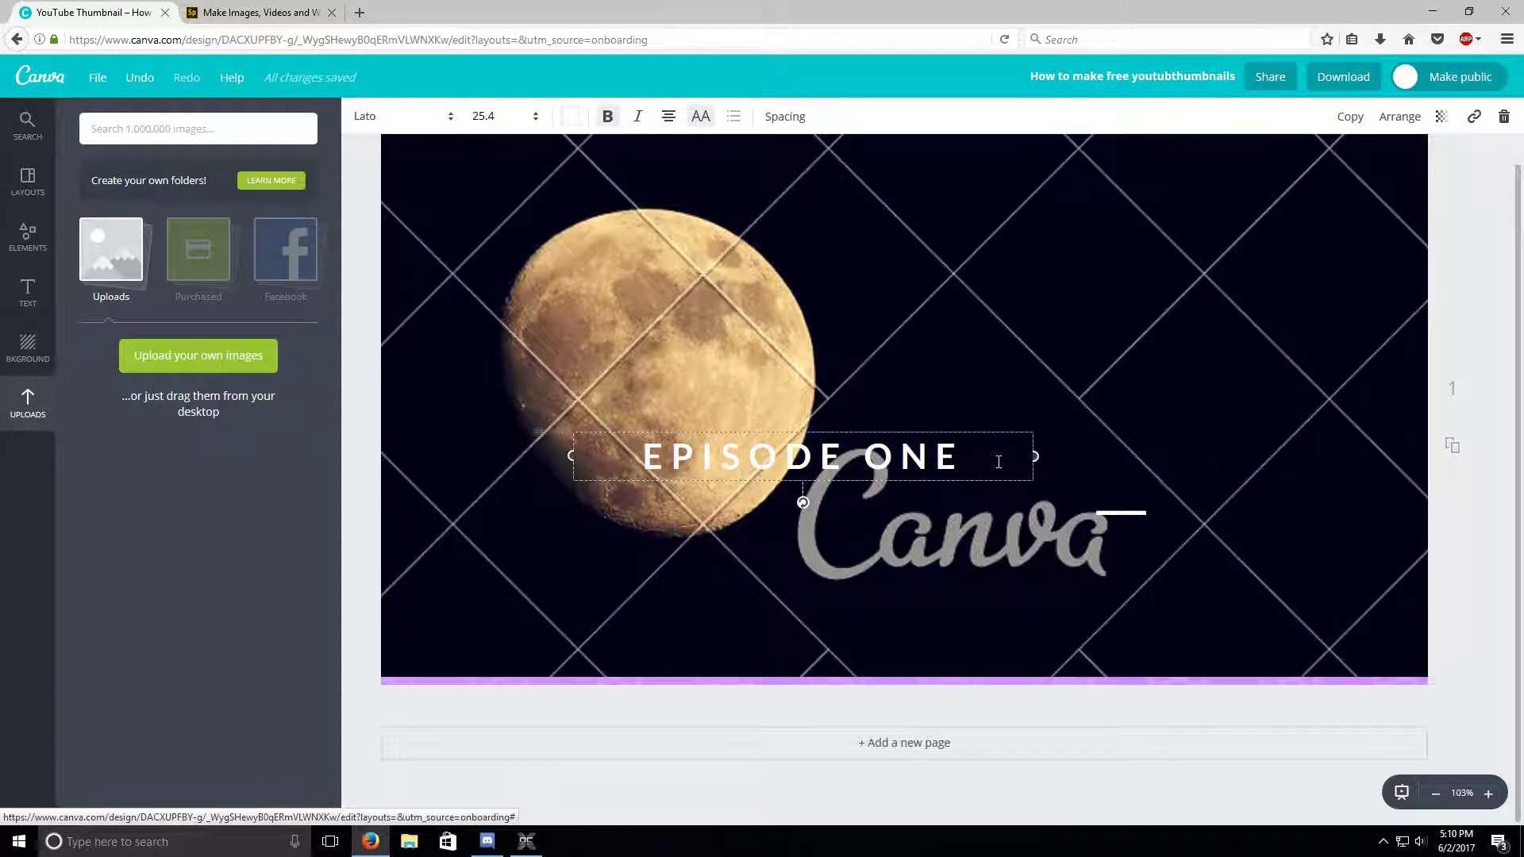
pyautogui.click(950, 466)
pyautogui.press('BackSpace')
pyautogui.press('BackSpace')
pyautogui.press('BackSpace')
pyautogui.press('BackSpace')
pyautogui.press('BackSpace')
pyautogui.press('BackSpace')
pyautogui.press('BackSpace')
pyautogui.press('BackSpace')
pyautogui.press('BackSpace')
pyautogui.press('BackSpace')
pyautogui.press('BackSpace')
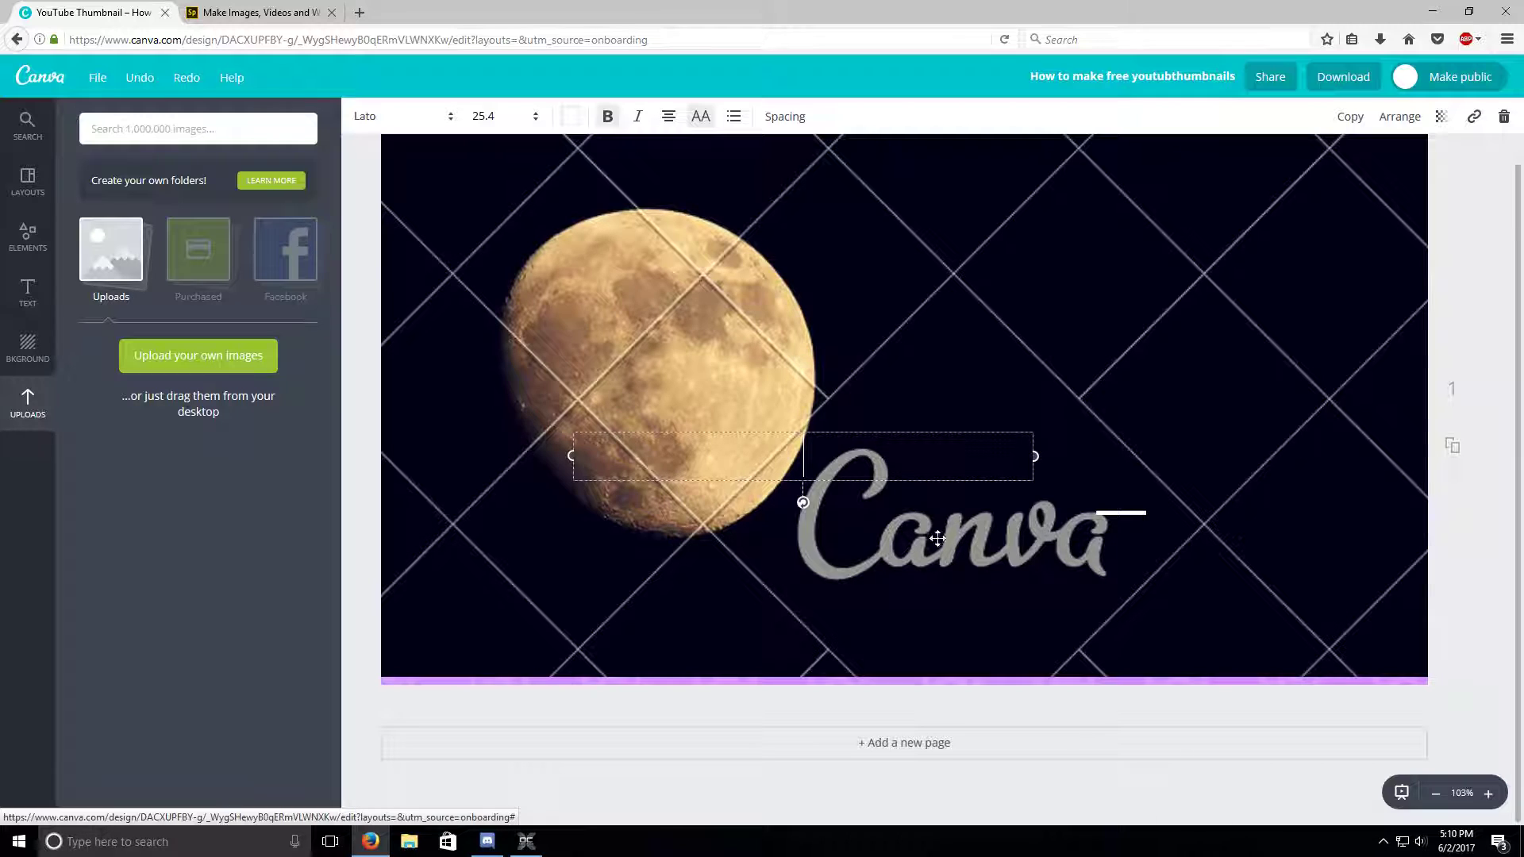
pyautogui.scroll(1, 1334, 379)
pyautogui.click(1503, 116)
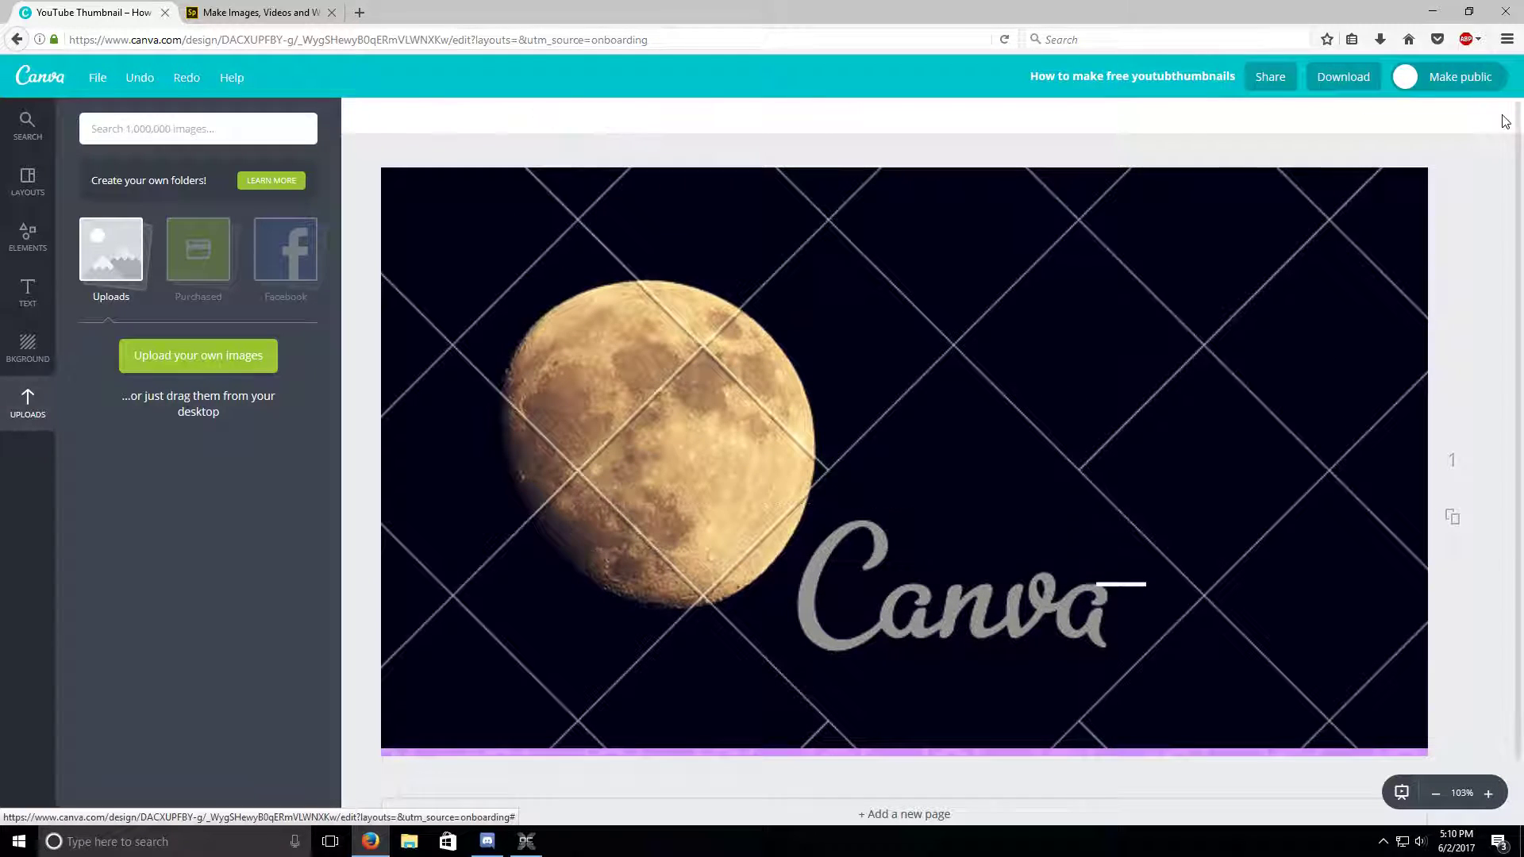
# Step: Try to reposition the moon image on the page by adjusting its crop
pyautogui.doubleClick(993, 571)
pyautogui.moveTo(988, 660); pyautogui.dragTo(1163, 533)
pyautogui.scroll(-1, 1163, 533)
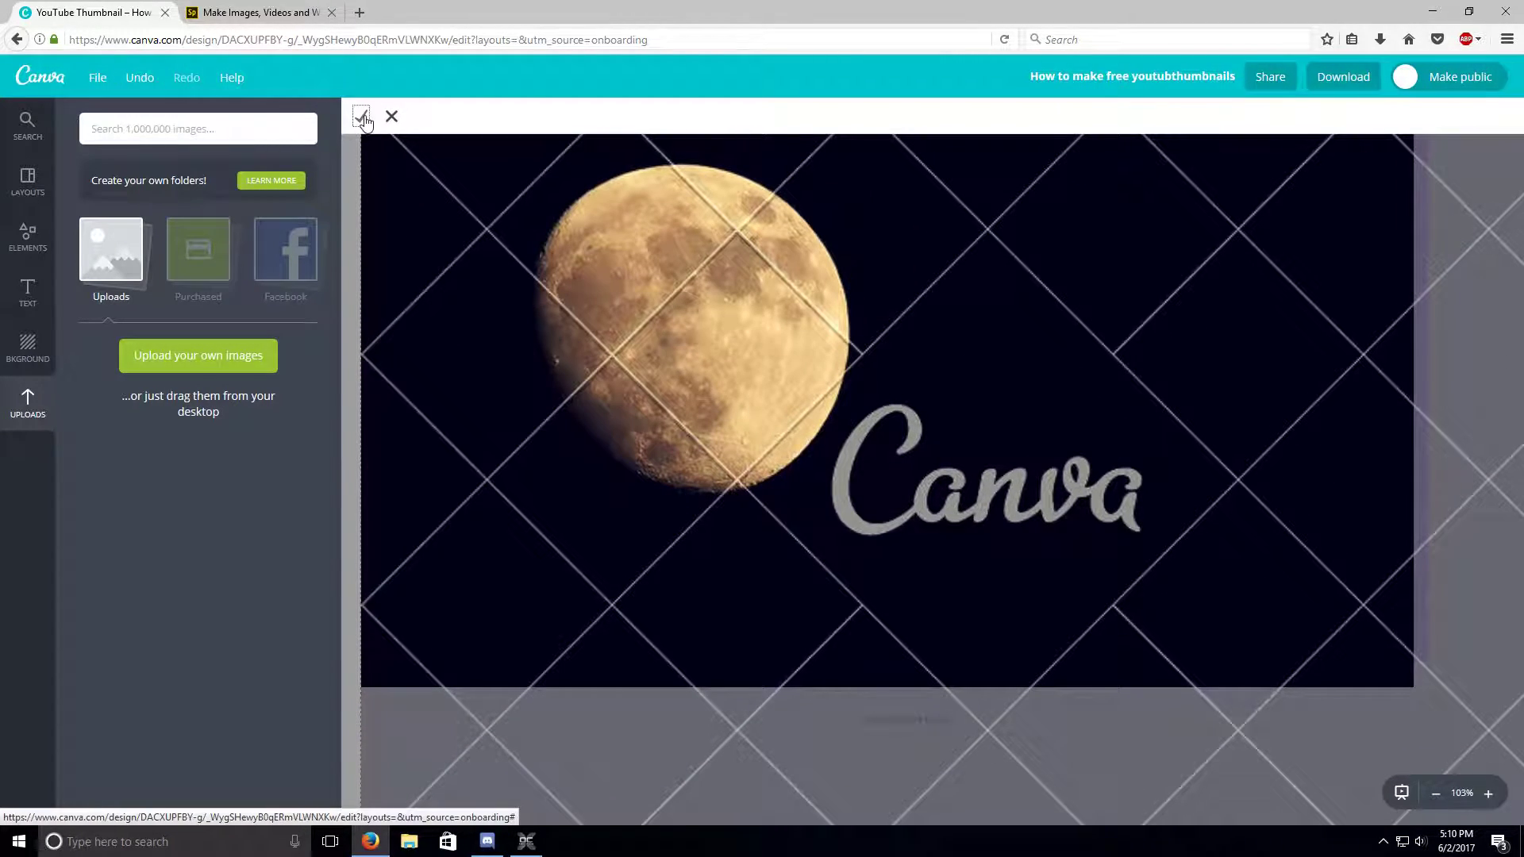
pyautogui.click(361, 117)
pyautogui.doubleClick(568, 254)
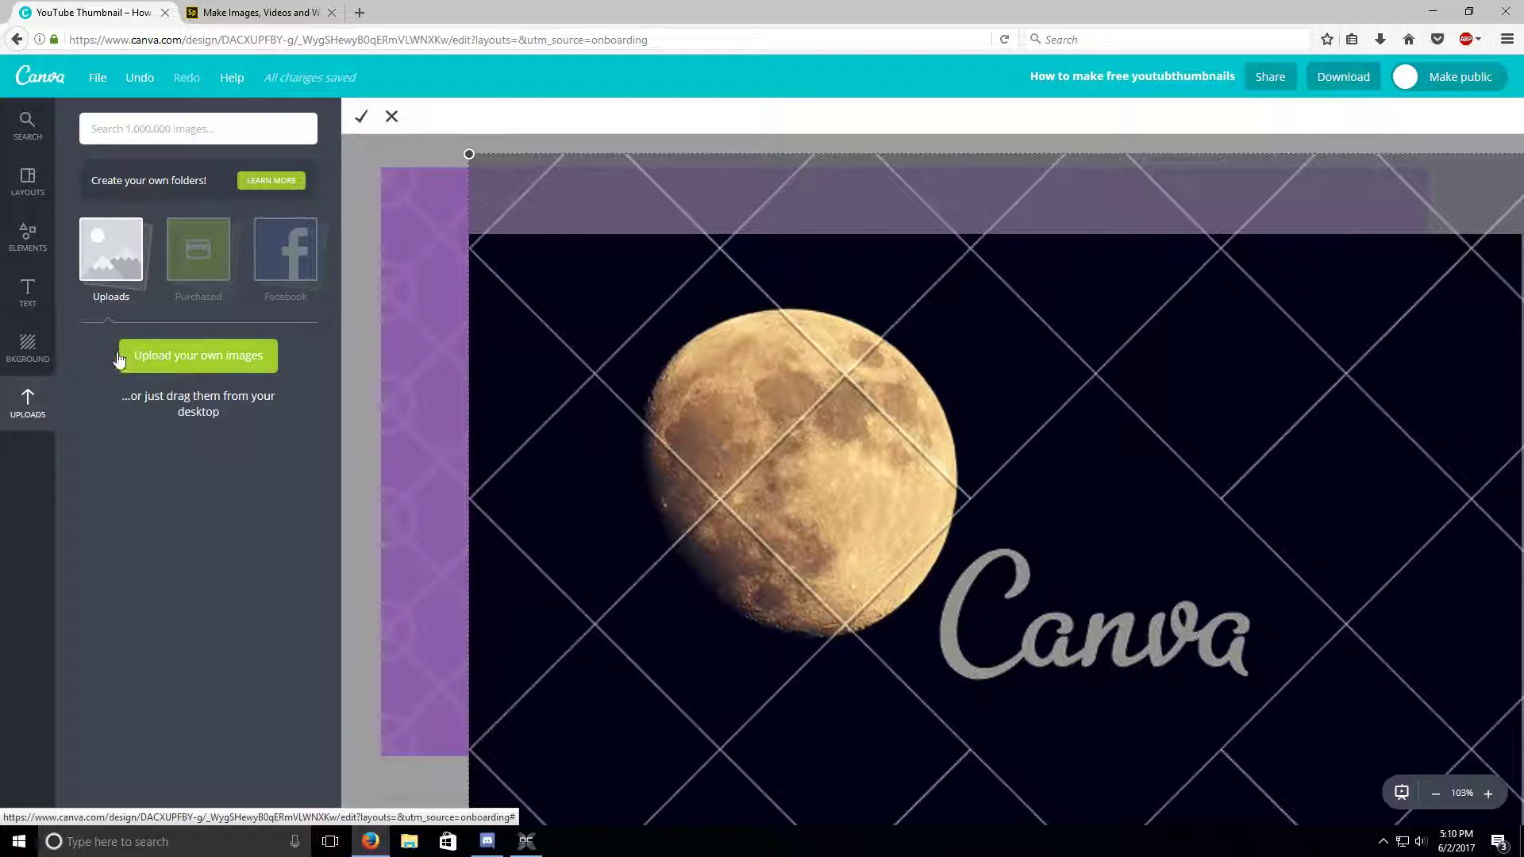
pyautogui.click(37, 145)
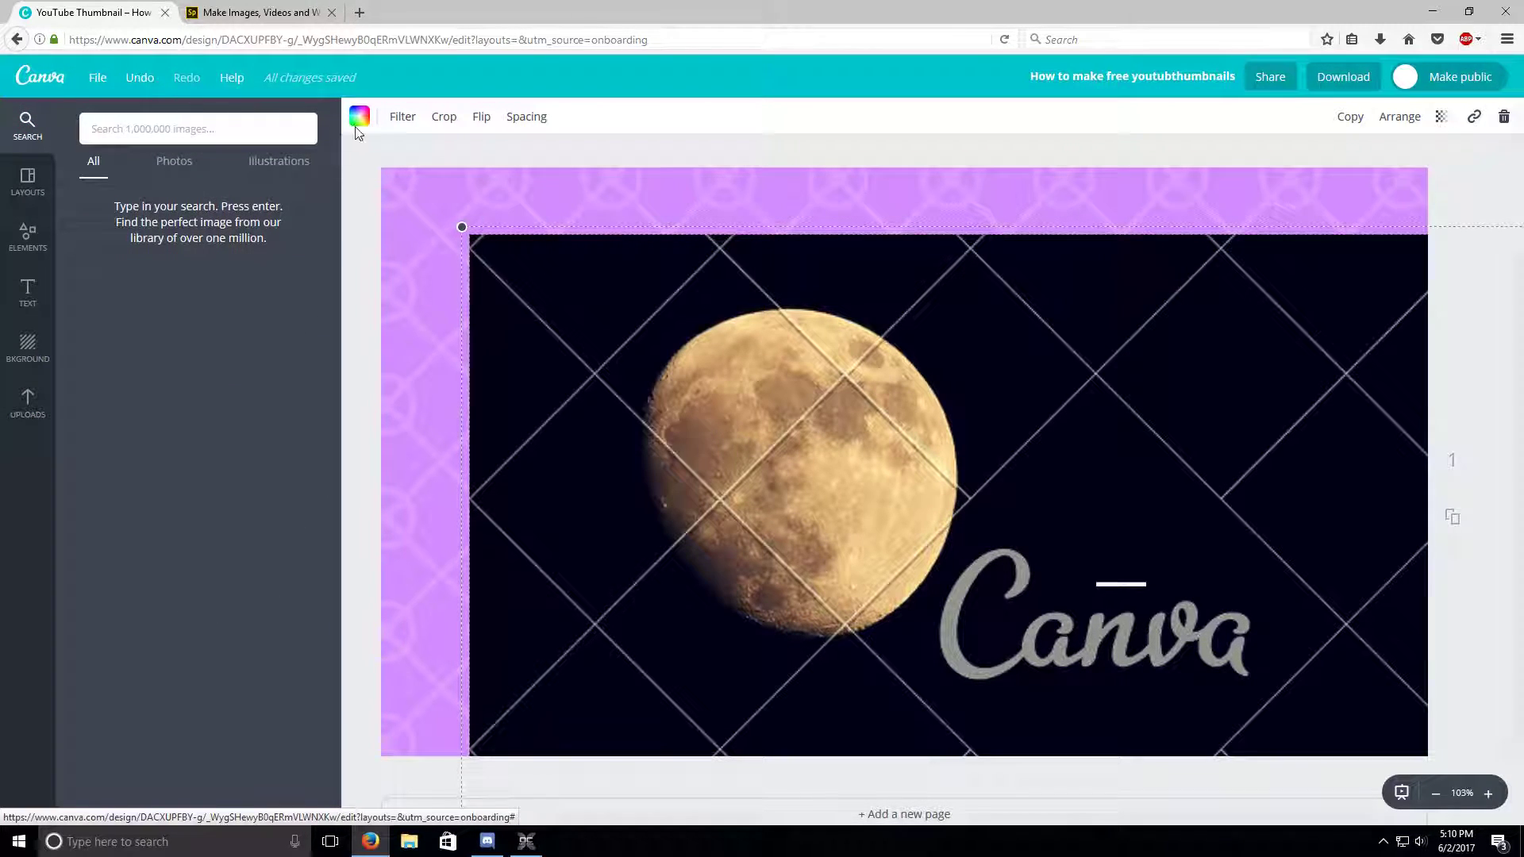
# Step: Move the moon image toward the page's lower-right corner and delete it from the design
pyautogui.moveTo(604, 351); pyautogui.dragTo(1512, 849)
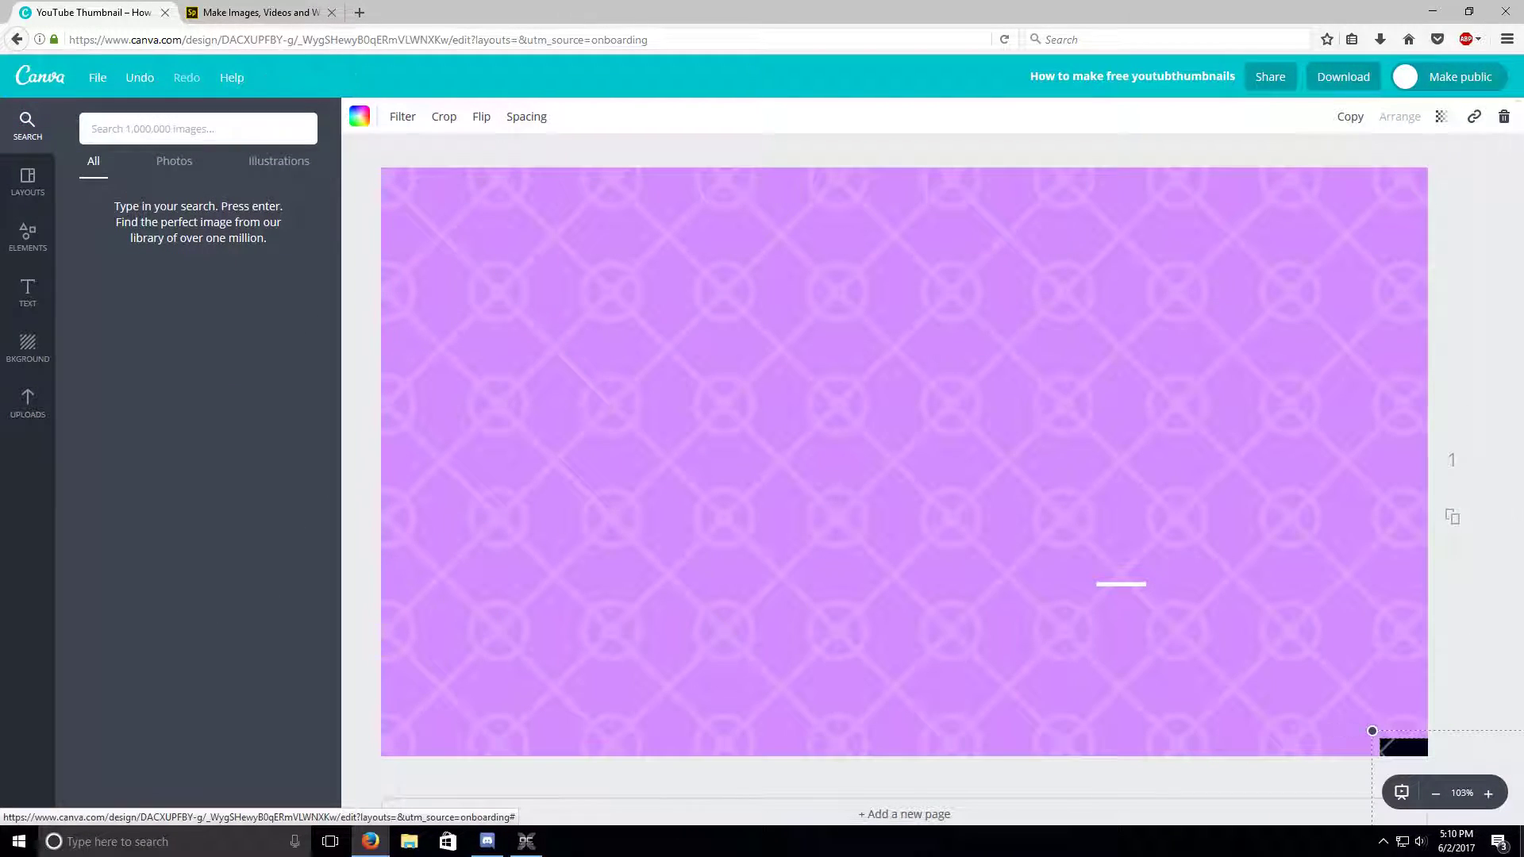
pyautogui.scroll(-3, 873, 476)
pyautogui.scroll(2, 999, 477)
pyautogui.scroll(-1, 1358, 616)
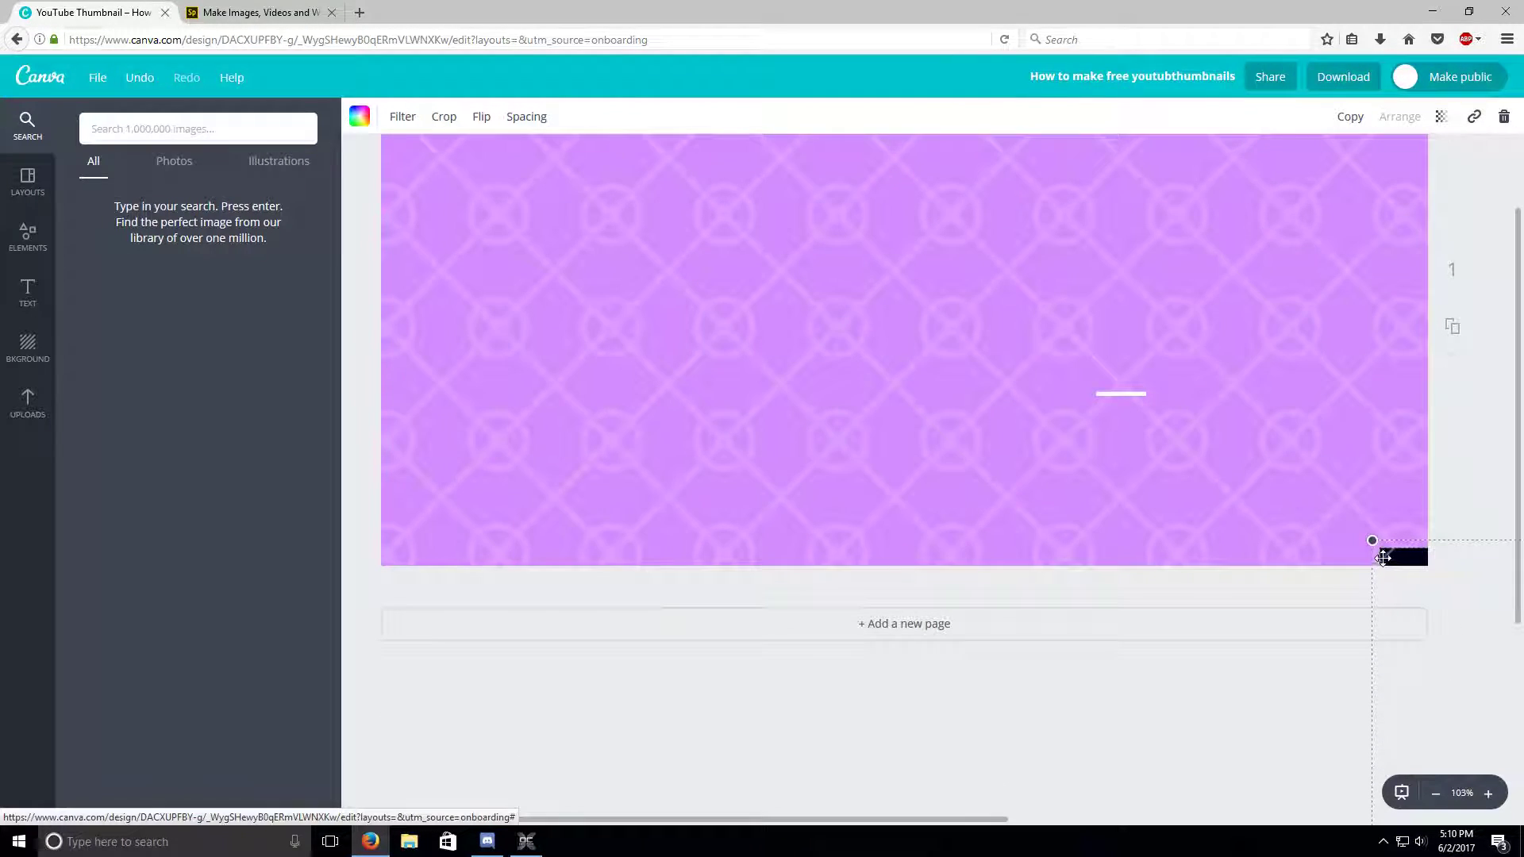
pyautogui.moveTo(1415, 569); pyautogui.dragTo(1491, 223)
pyautogui.moveTo(1502, 119); pyautogui.dragTo(1504, 119)
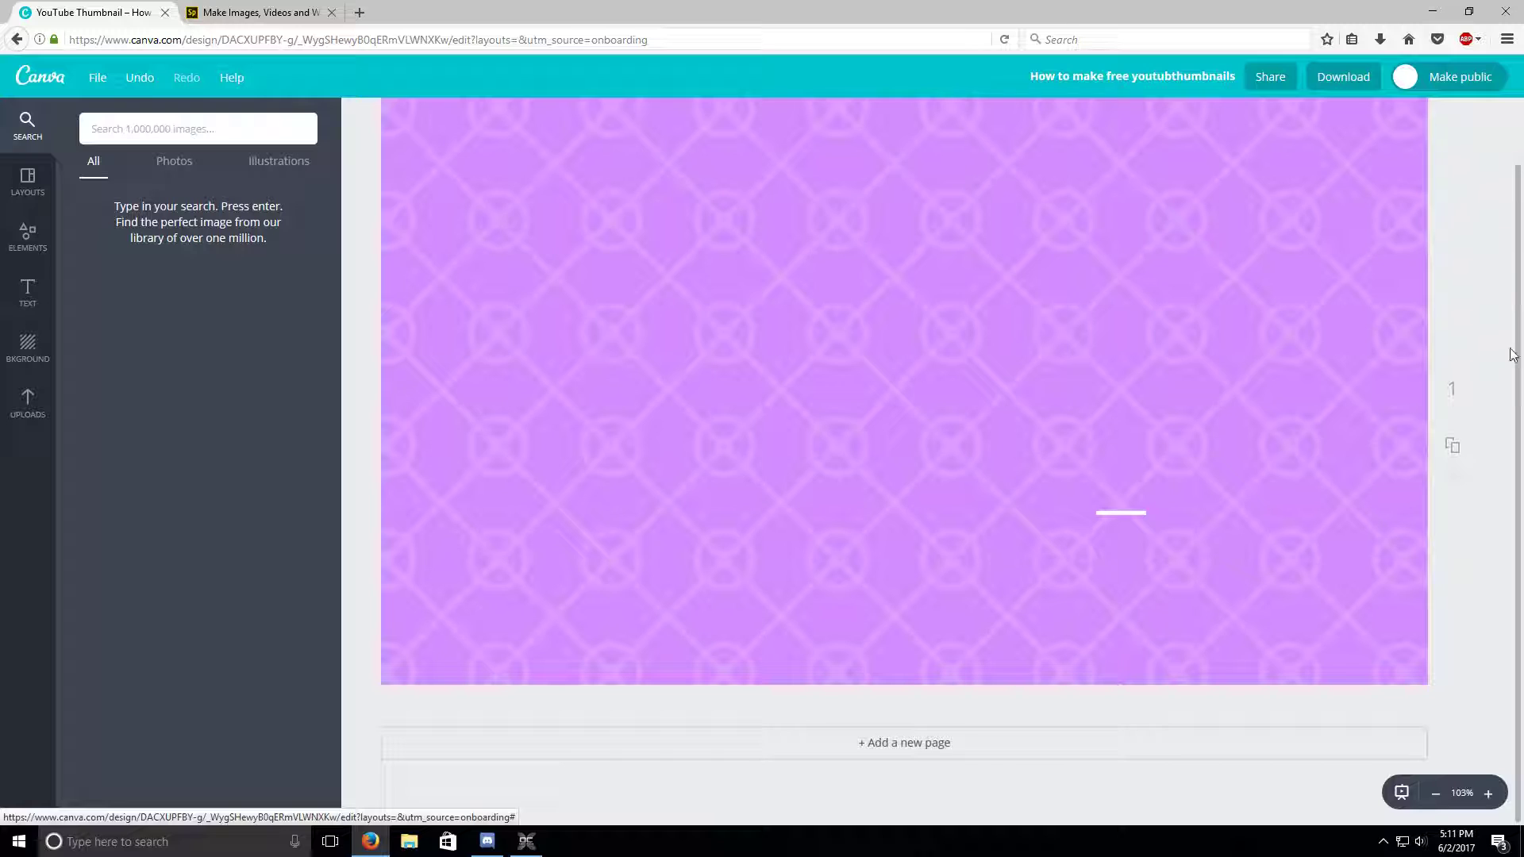
# Step: Delete the short white line from the purple page
pyautogui.scroll(1, 1445, 416)
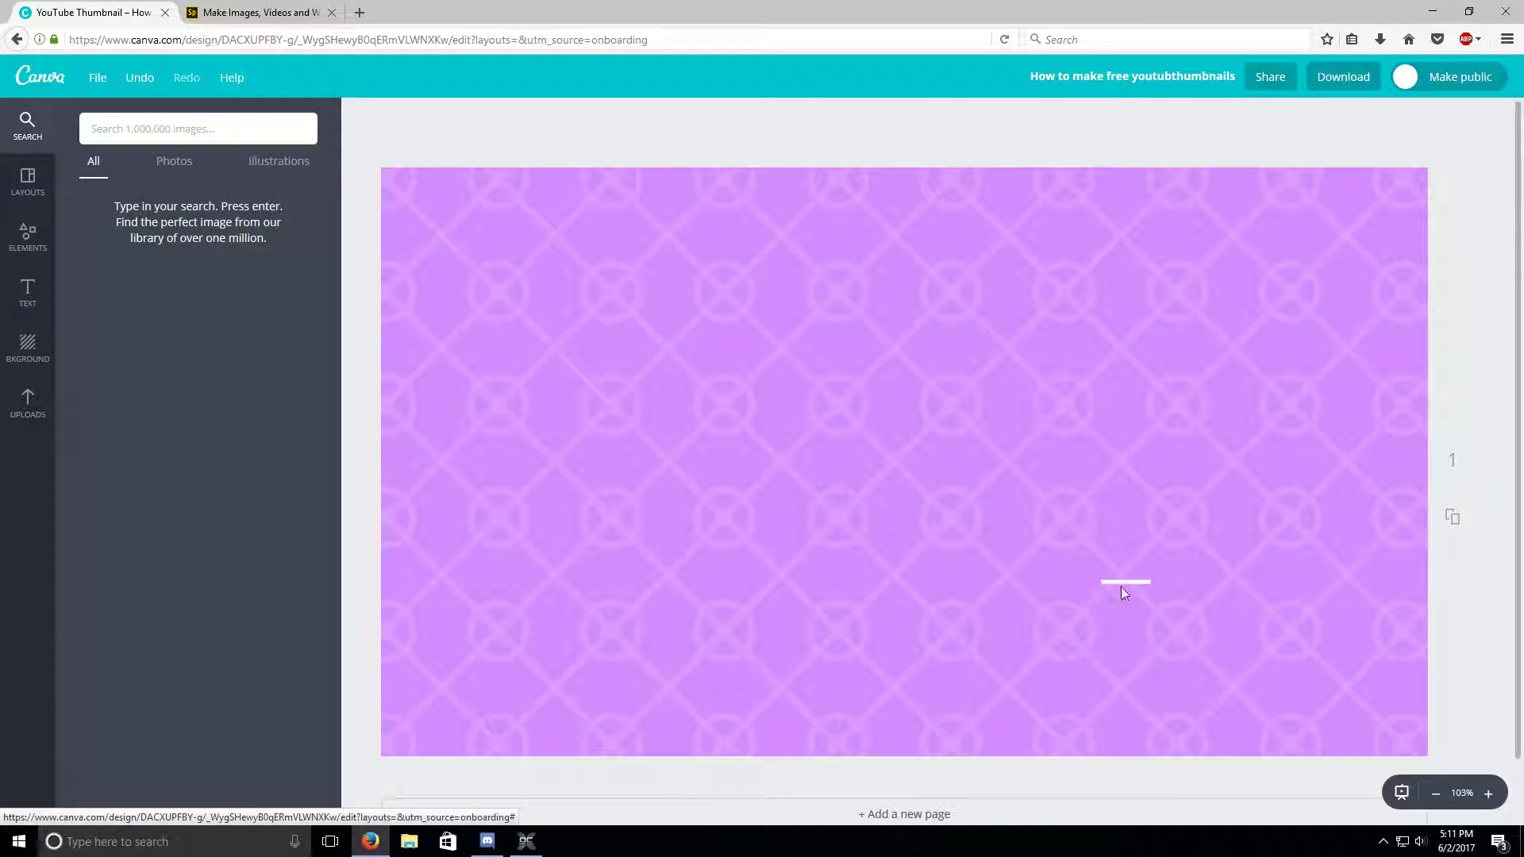
pyautogui.moveTo(1122, 589)
pyautogui.mouseDown()
pyautogui.moveTo(1311, 521)
pyautogui.moveTo(1121, 559)
pyautogui.mouseUp()
pyautogui.press('Delete')
# Step: Shift the purple patterned background slightly up and to the left on the page
pyautogui.click(1048, 522)
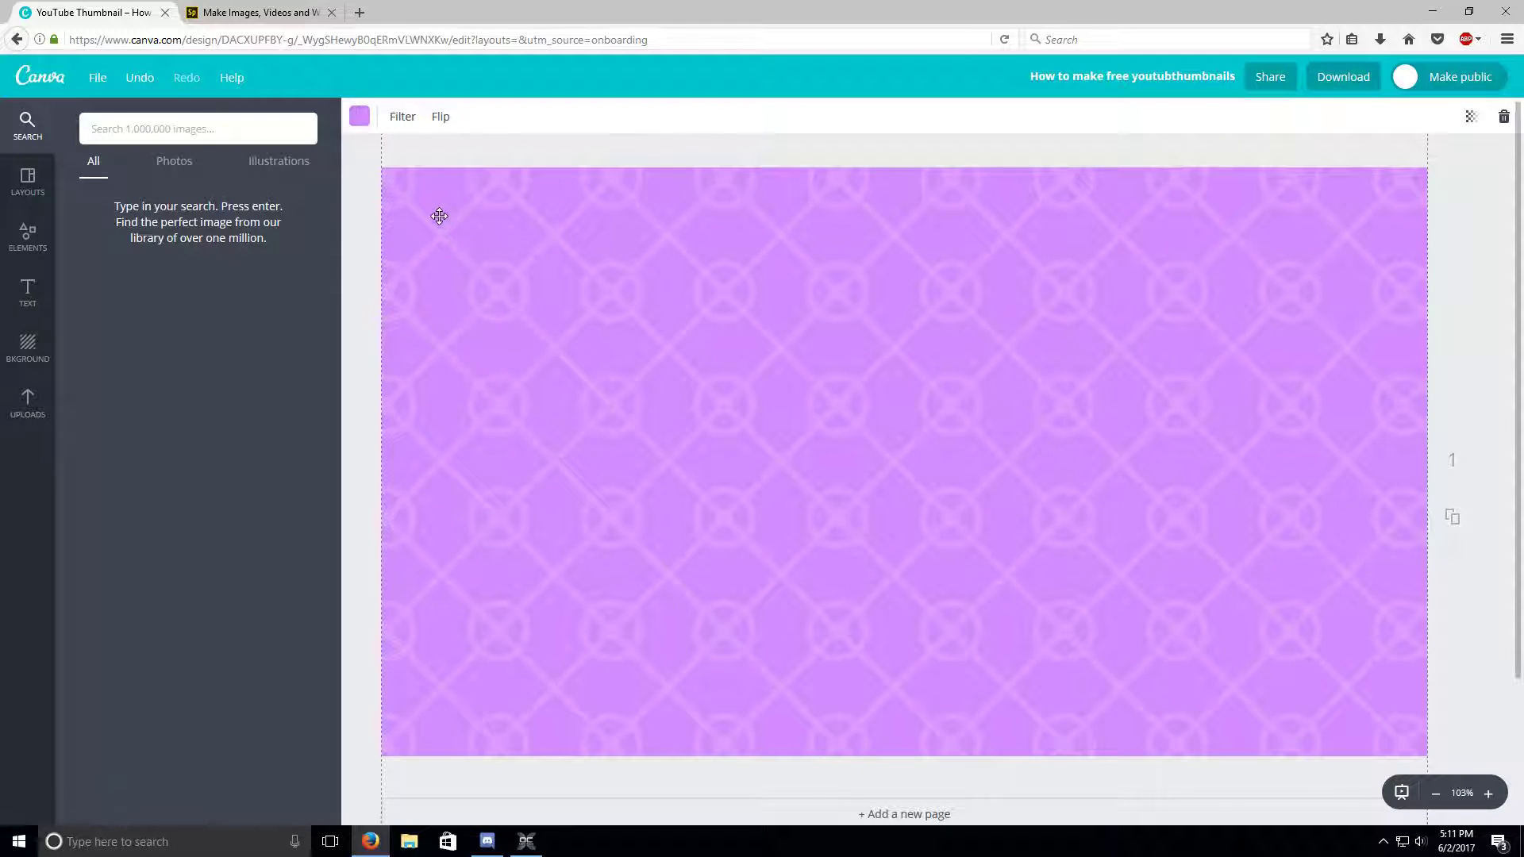
pyautogui.moveTo(679, 275); pyautogui.dragTo(654, 478)
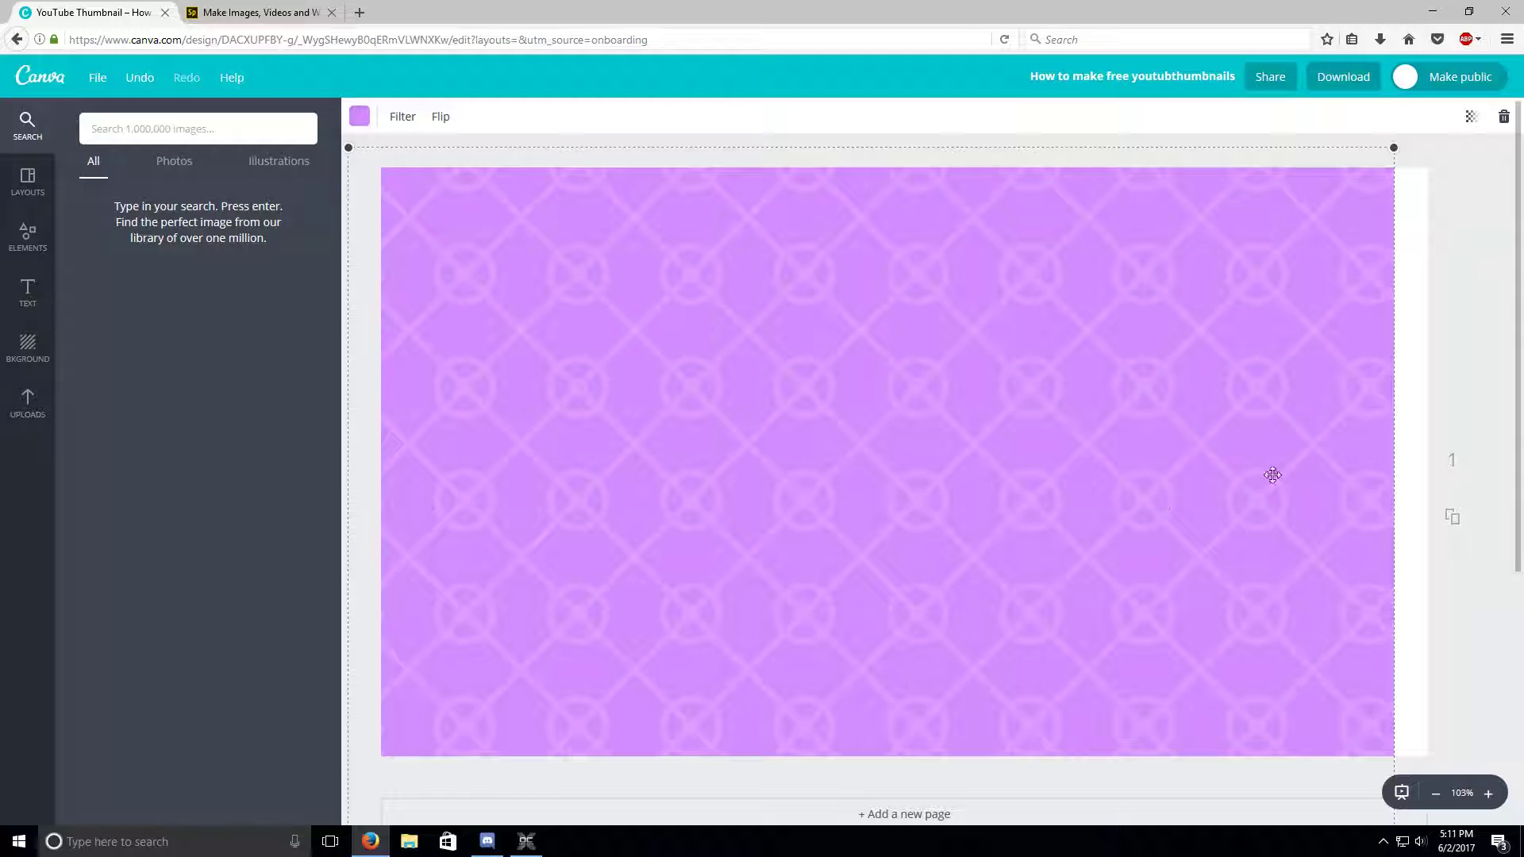
pyautogui.scroll(-2, 1490, 388)
pyautogui.scroll(2, 1262, 418)
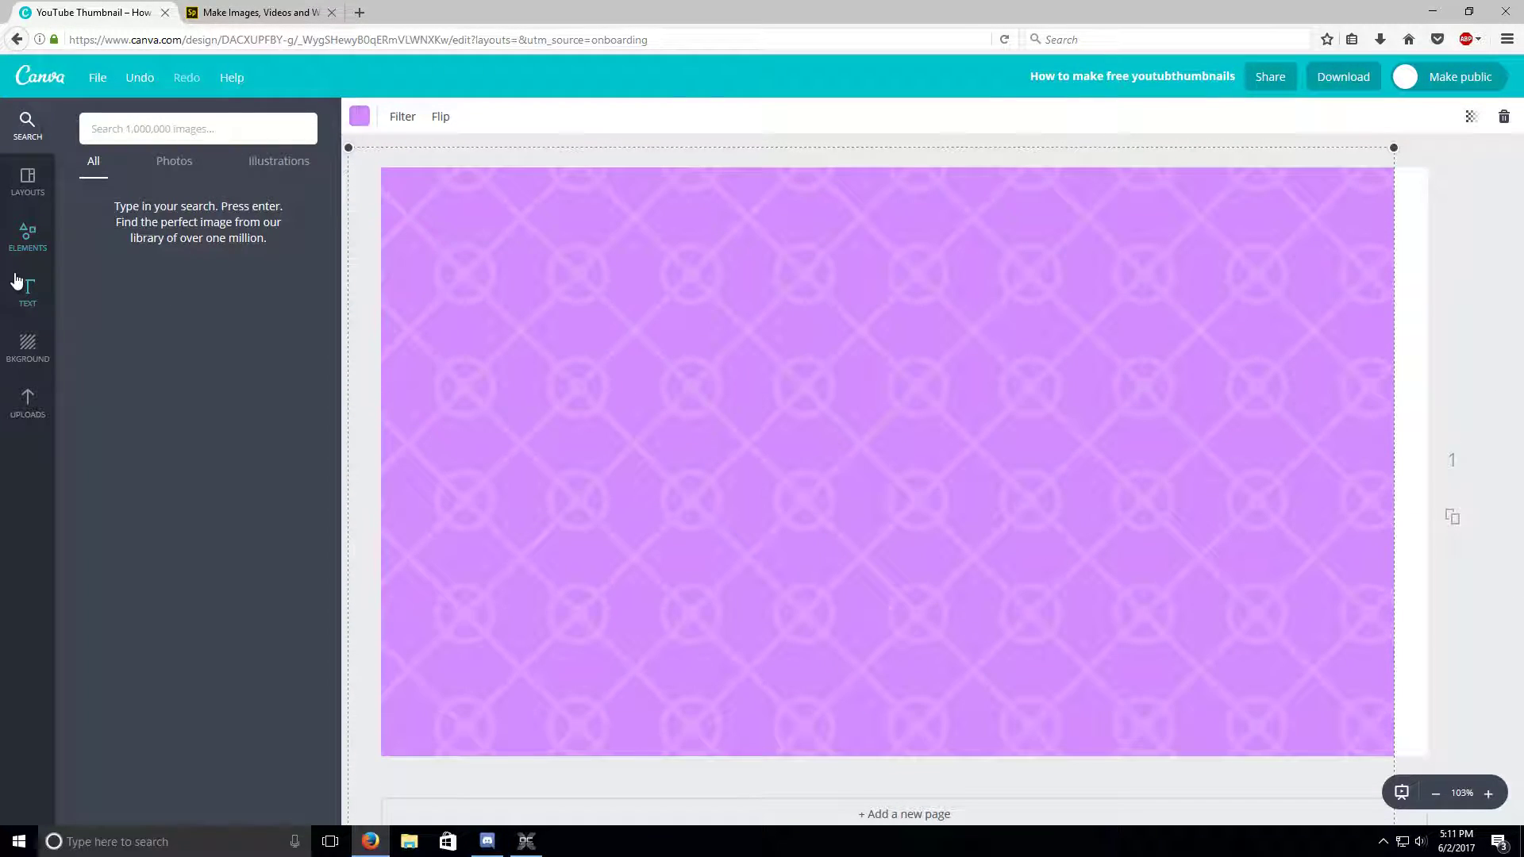
pyautogui.click(19, 287)
pyautogui.click(27, 346)
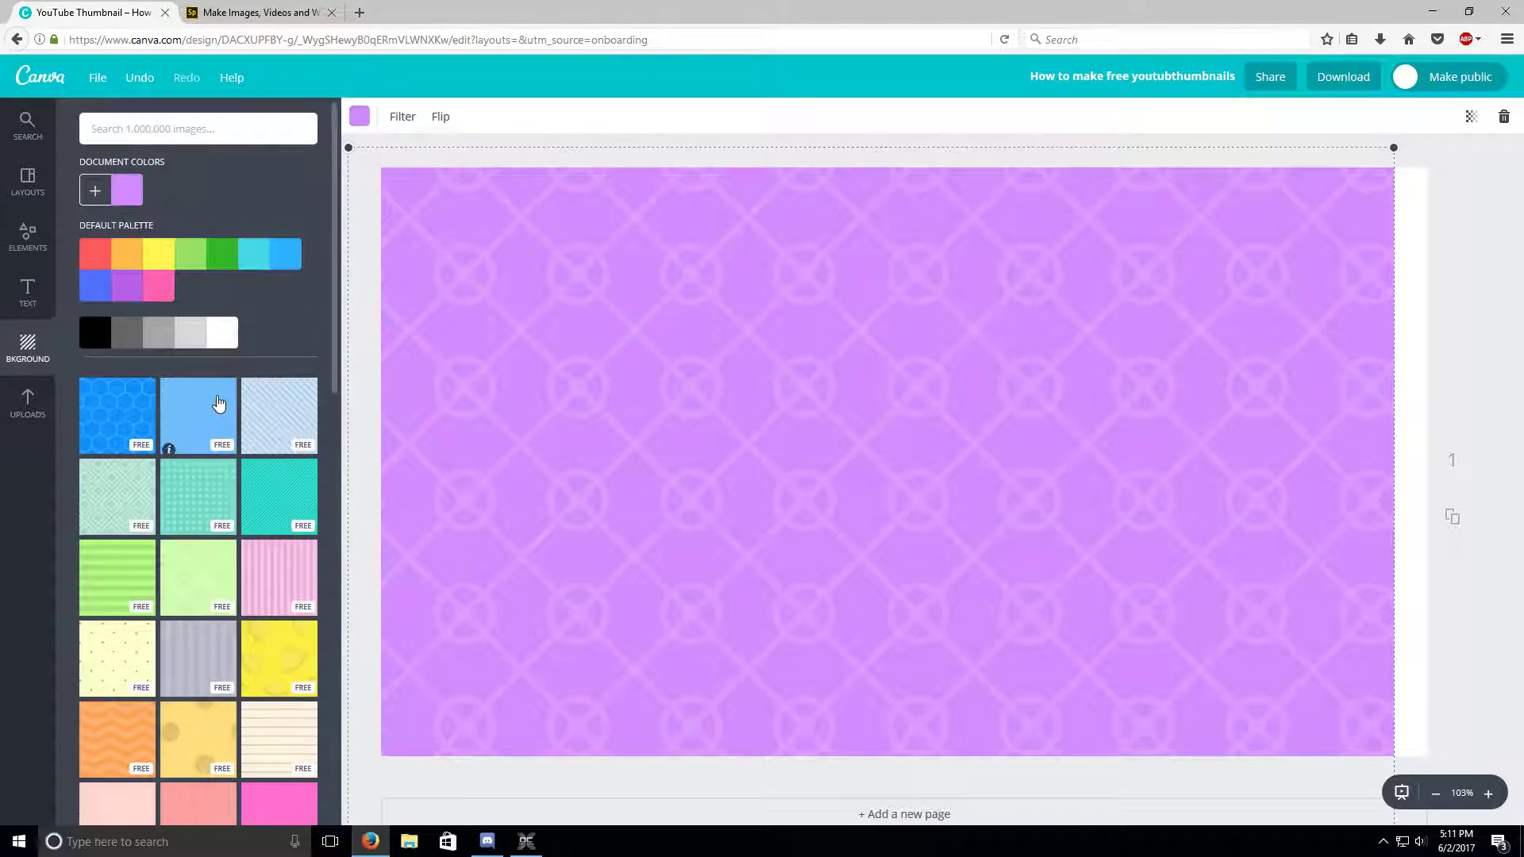
pyautogui.scroll(-8, 218, 403)
pyautogui.scroll(5, 208, 357)
# Step: Add the free "QUALITY GOODS ACORN MFG. CO." text design to the page and clear its ACORN line
pyautogui.click(21, 290)
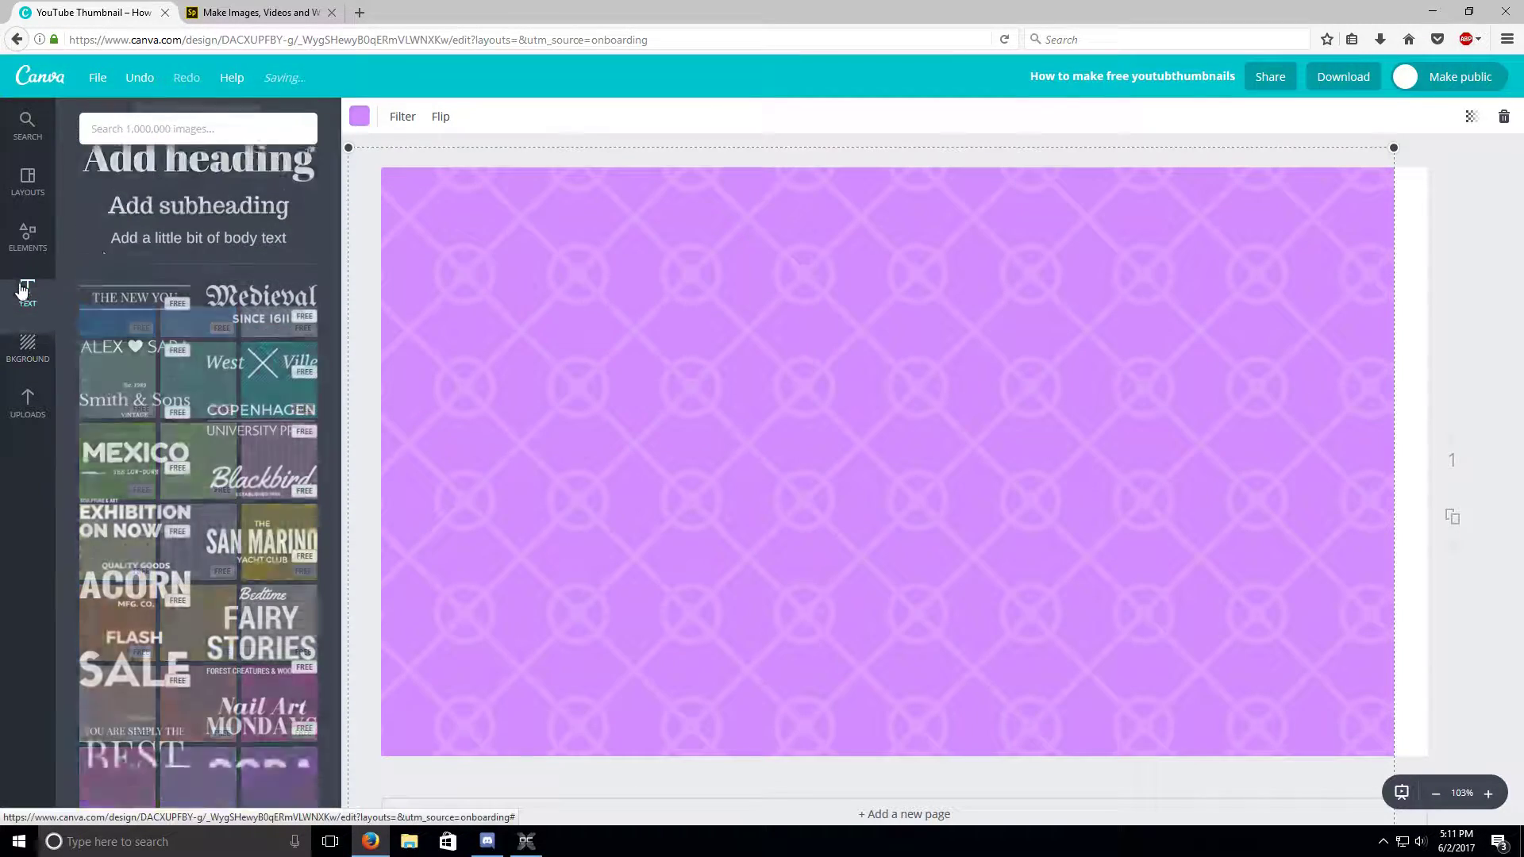
pyautogui.scroll(-2, 185, 300)
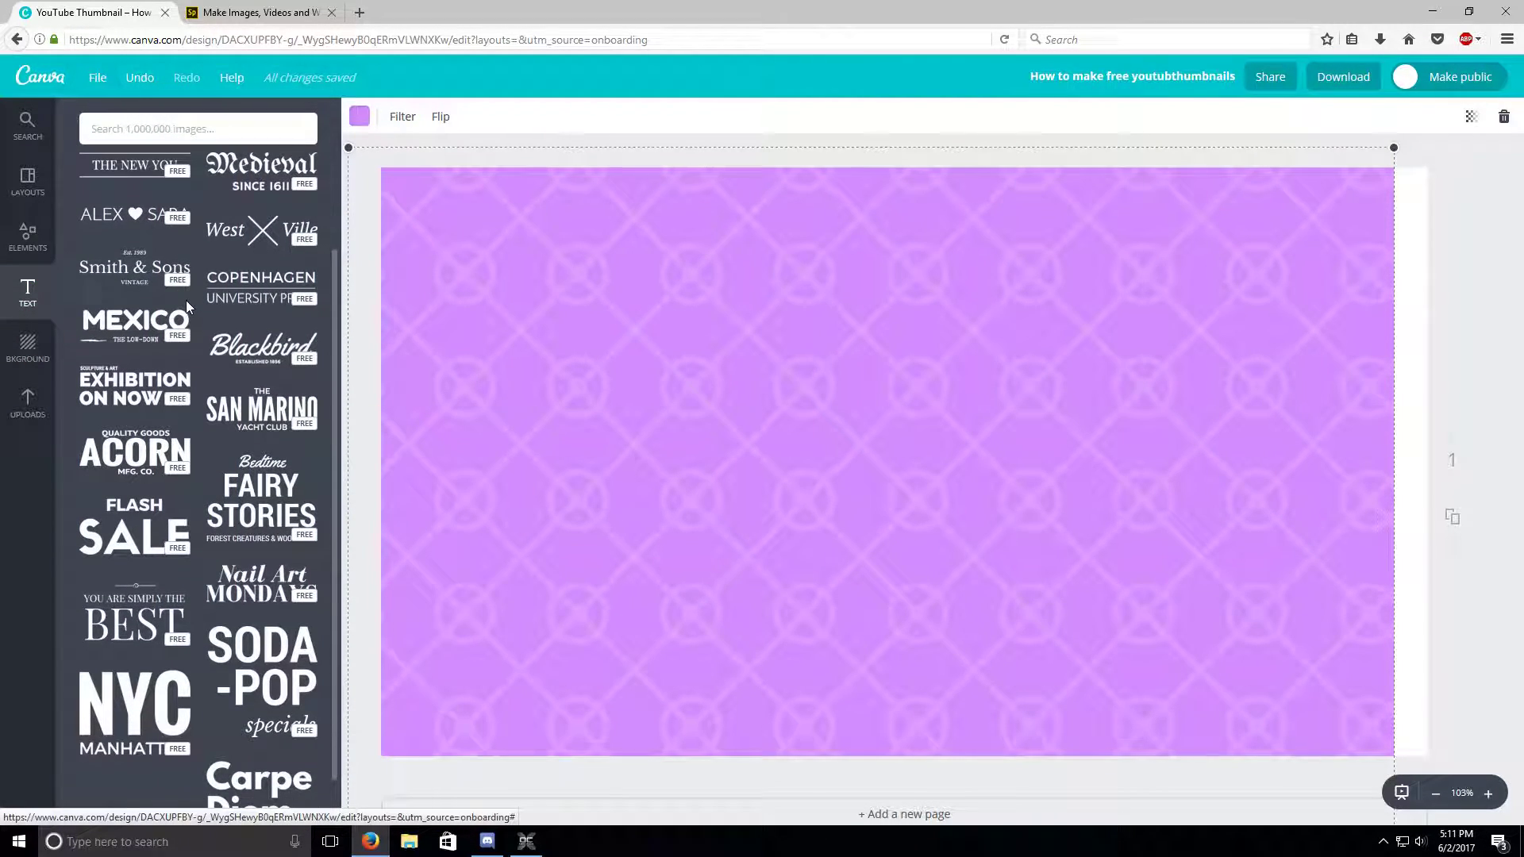
pyautogui.click(144, 439)
pyautogui.click(727, 455)
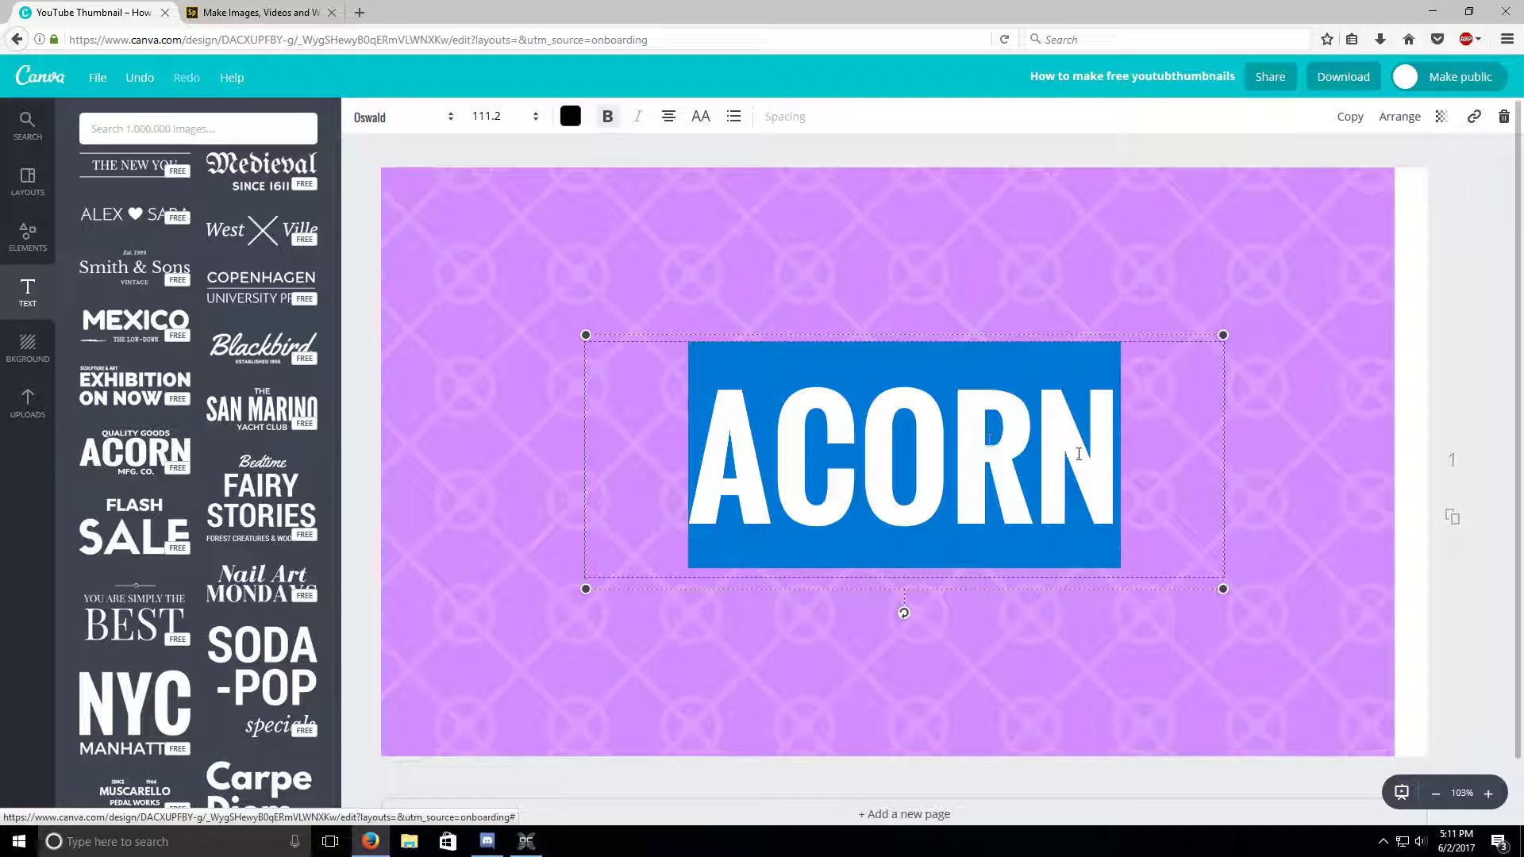
pyautogui.press('BackSpace')
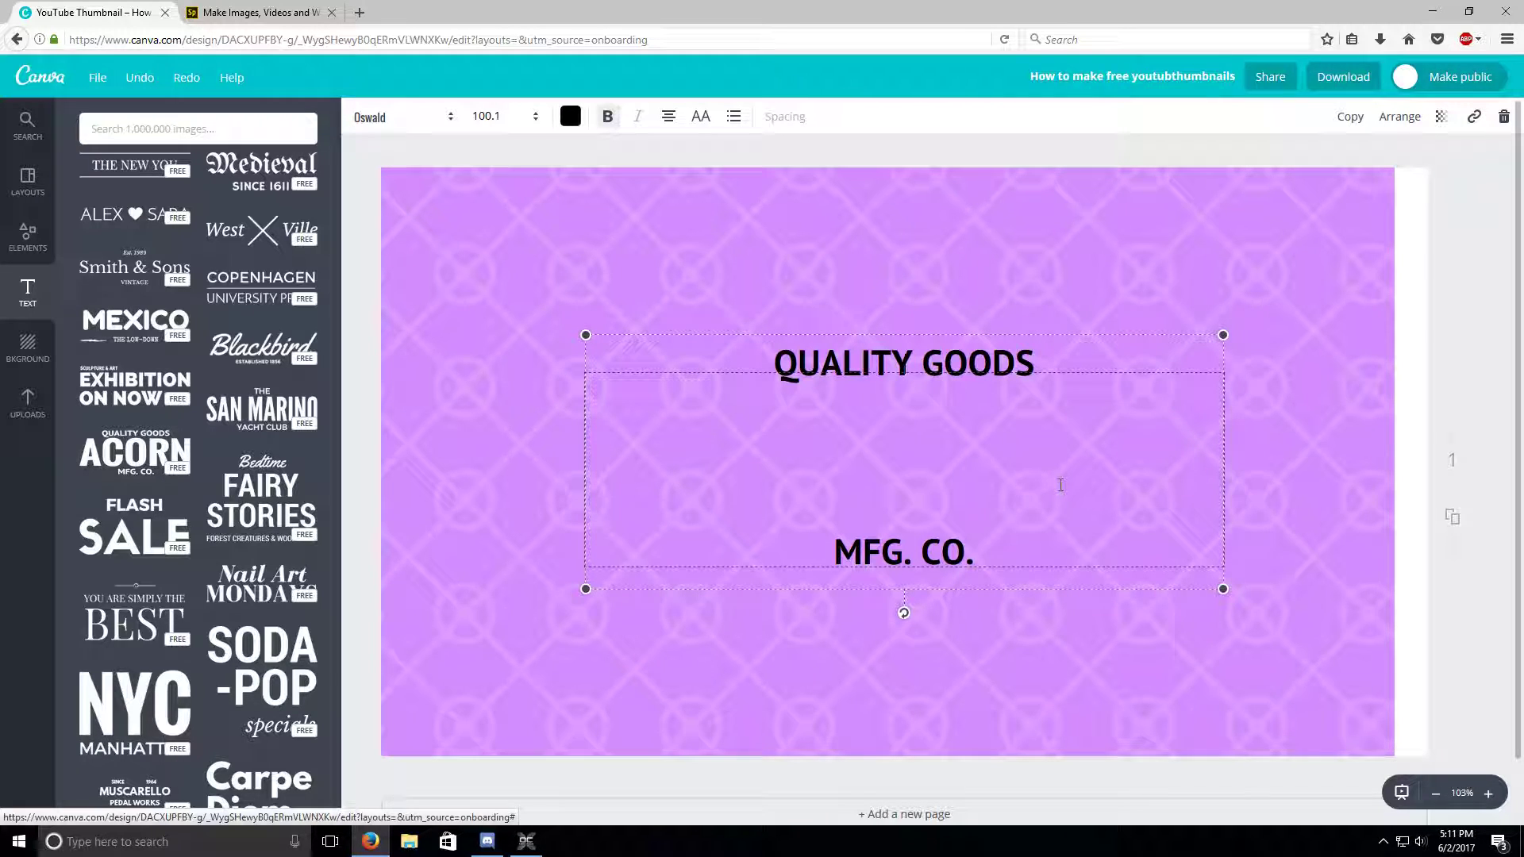
# Step: Replace the "QUALITY GOODS" line of the text design with "How To"
pyautogui.click(1026, 365)
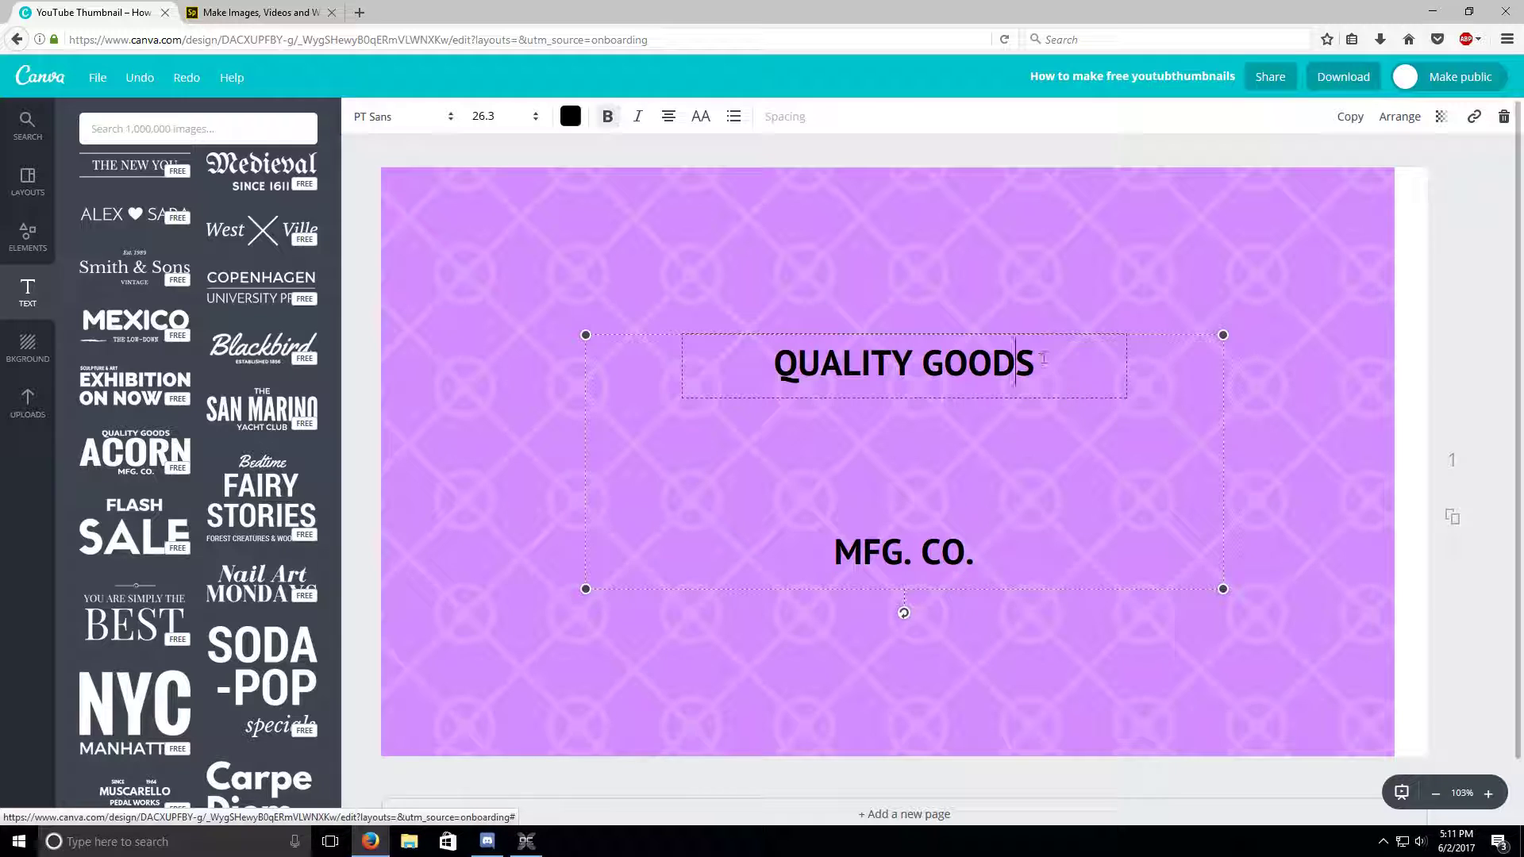
pyautogui.moveTo(1043, 359); pyautogui.dragTo(737, 347)
pyautogui.press('BackSpace')
pyautogui.write('How To')
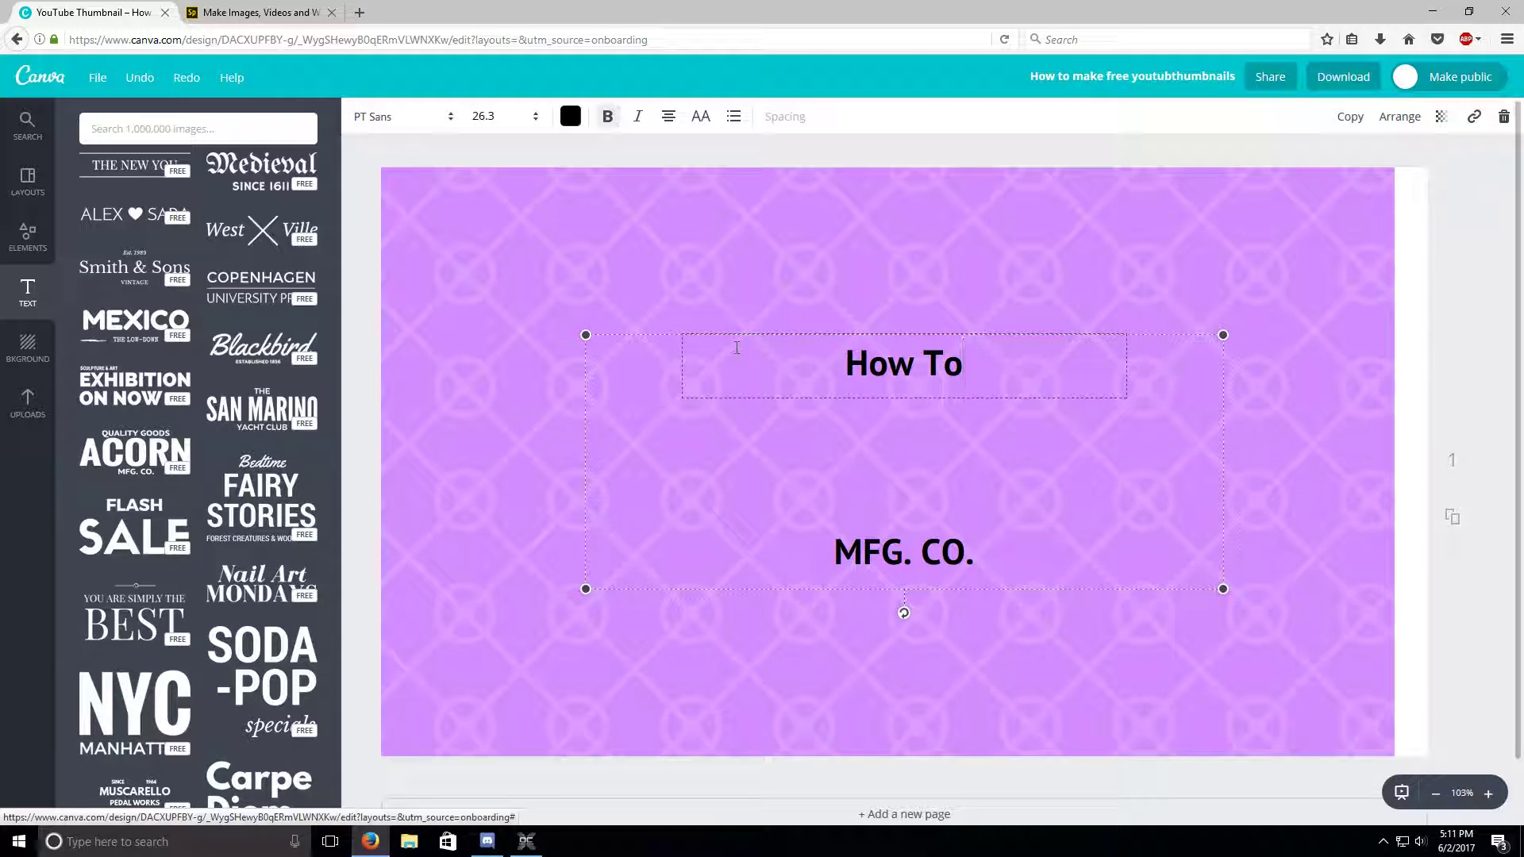
# Step: Enter "Make free" in the empty large middle line of the text design
pyautogui.click(850, 442)
pyautogui.click(857, 460)
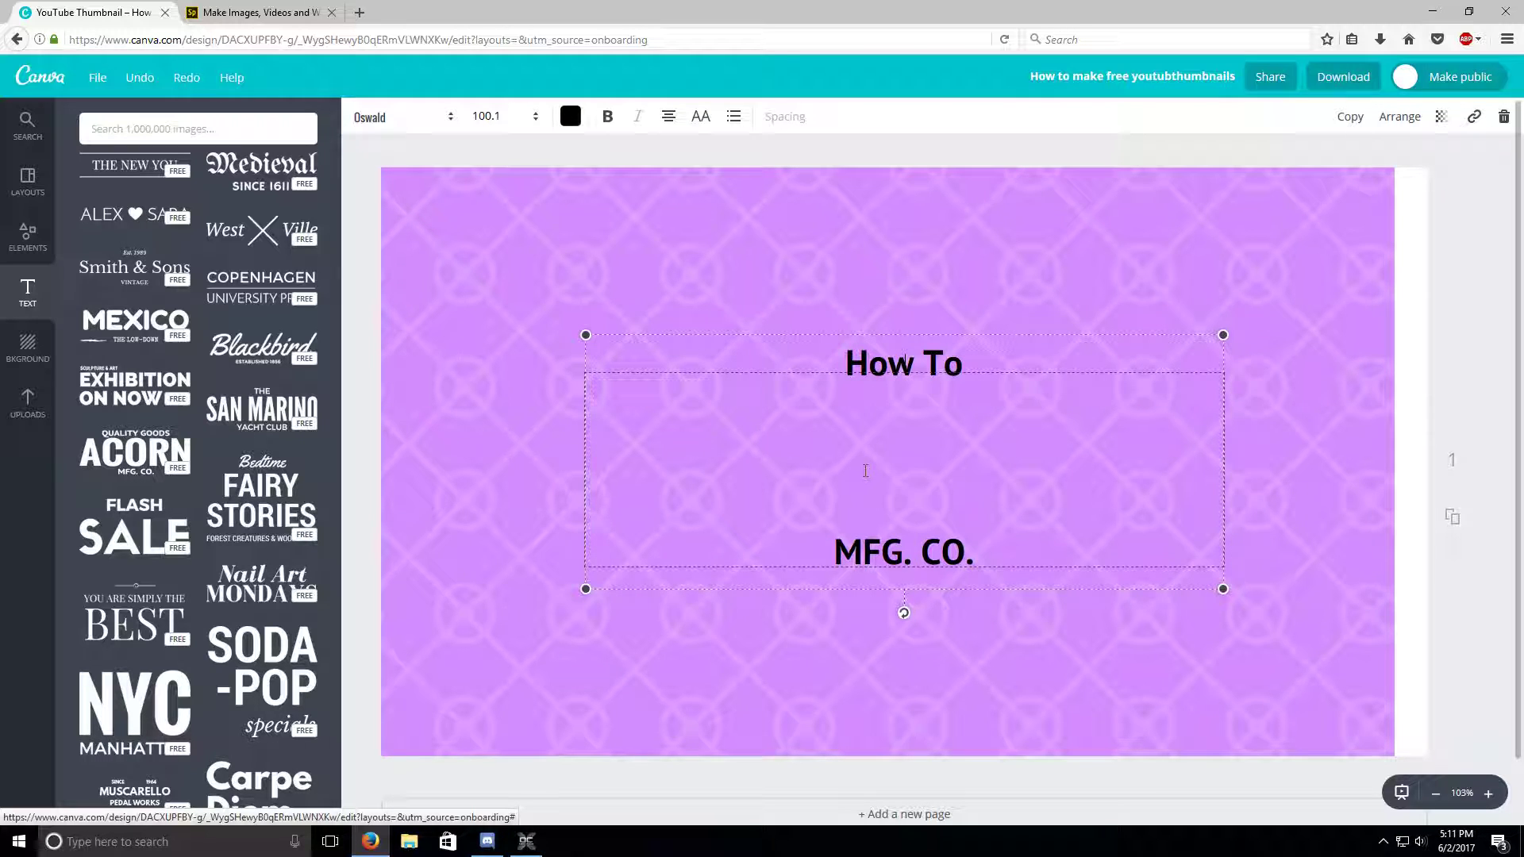
pyautogui.write('Make free')
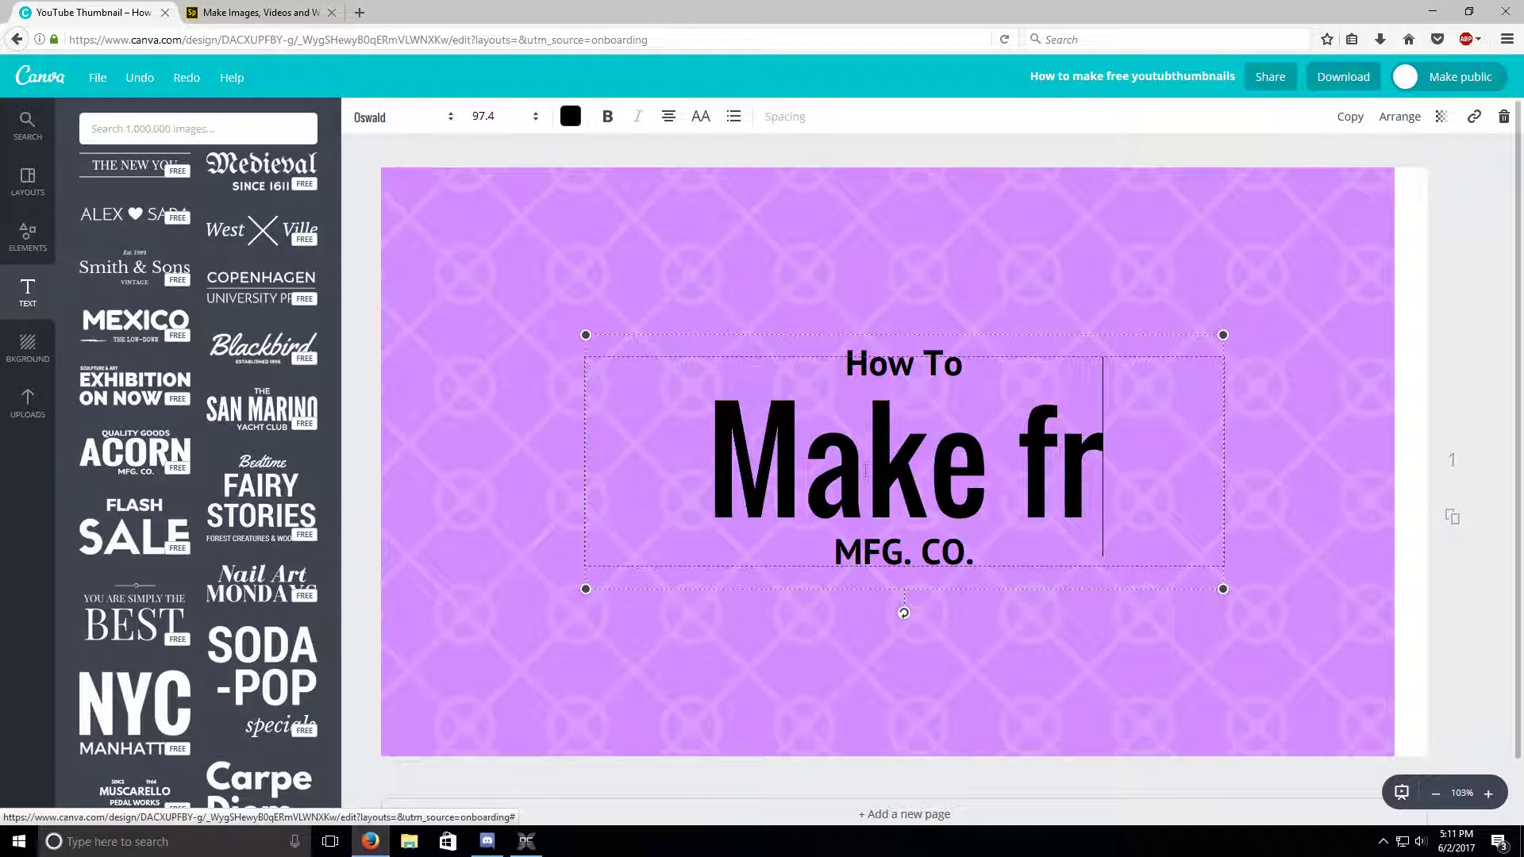
# Step: Replace the "MFG. CO." line of the text design with "Thumbnails" and finish editing the text
pyautogui.click(973, 557)
pyautogui.click(973, 557)
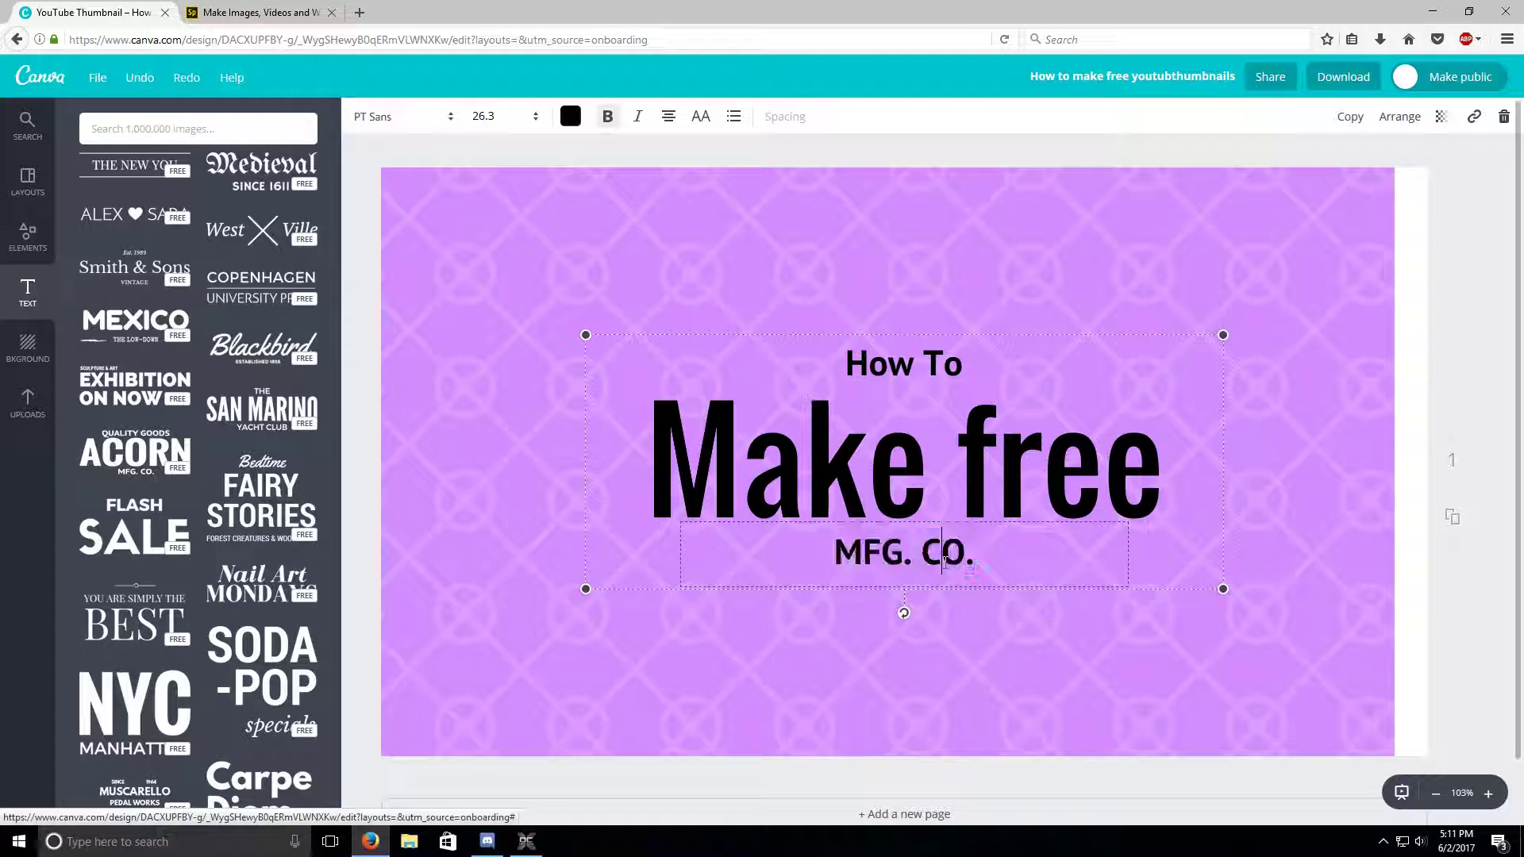
pyautogui.moveTo(975, 557); pyautogui.dragTo(826, 567)
pyautogui.write('T')
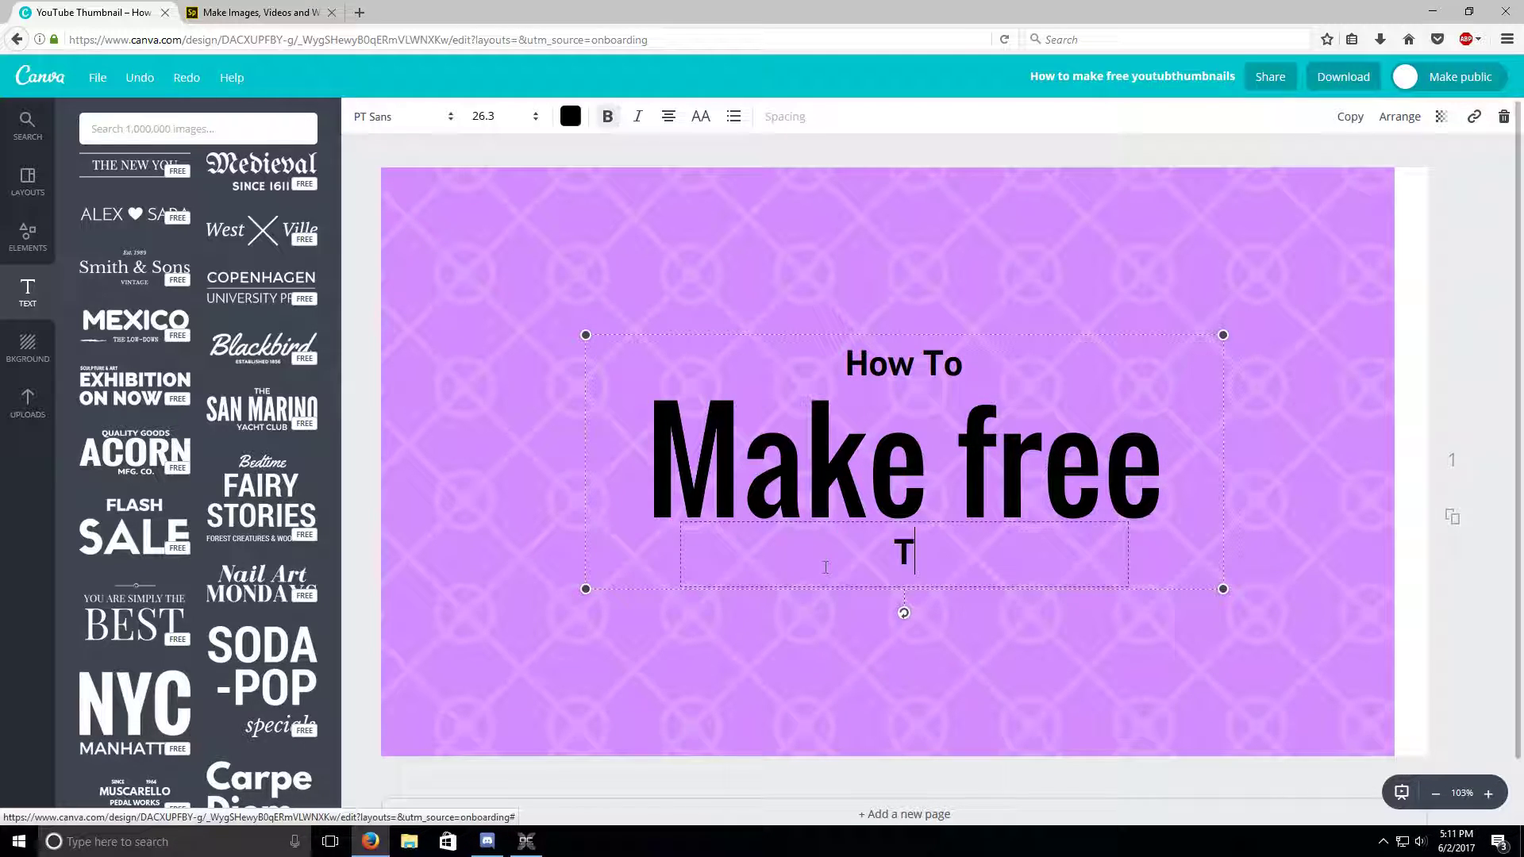
pyautogui.write('humbnails')
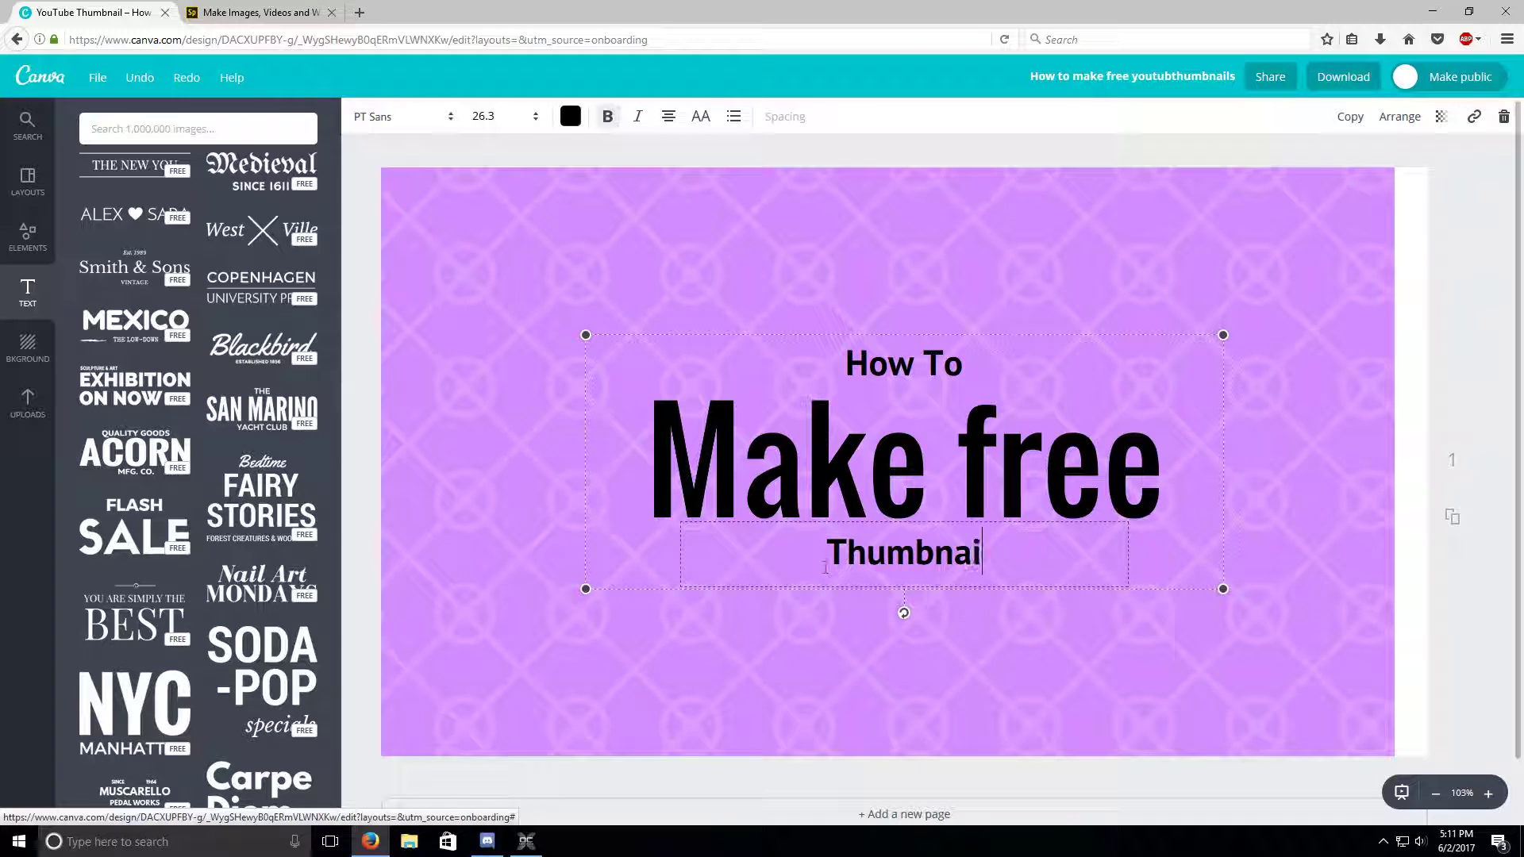
pyautogui.click(1463, 361)
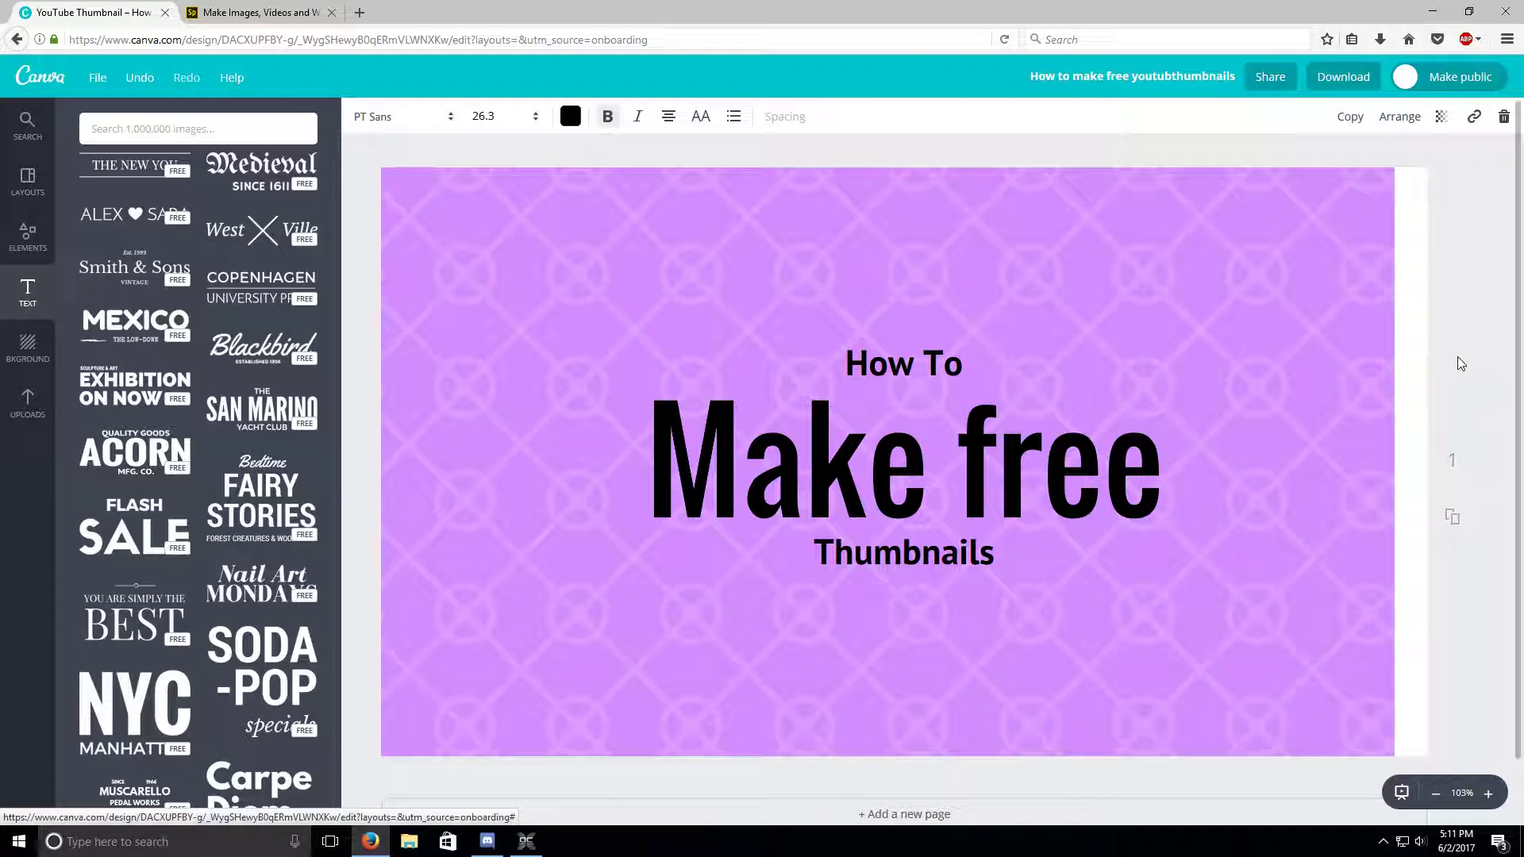
pyautogui.click(29, 237)
pyautogui.click(28, 183)
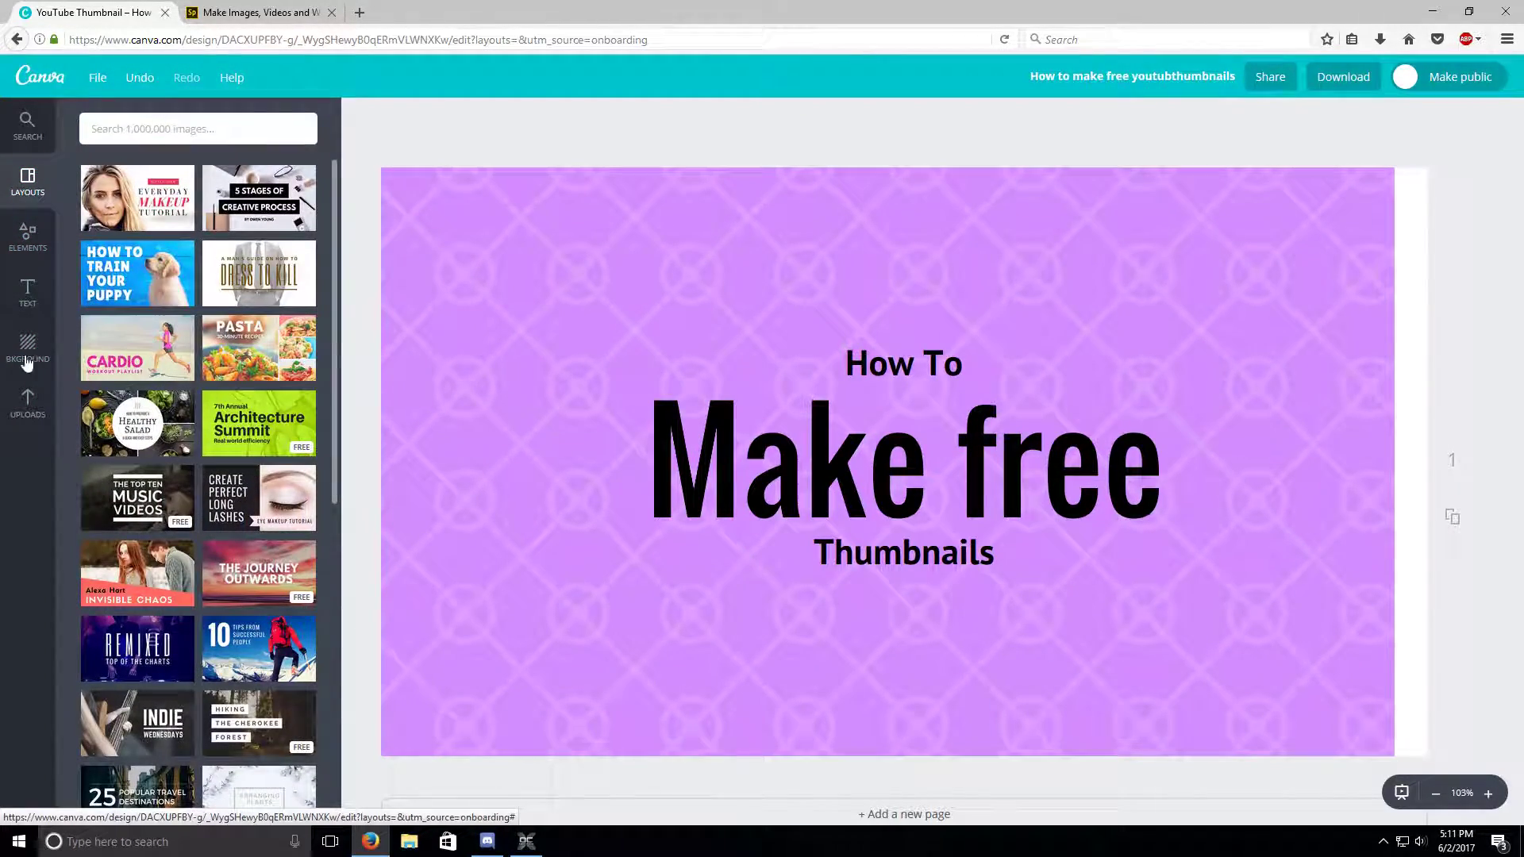
pyautogui.click(27, 294)
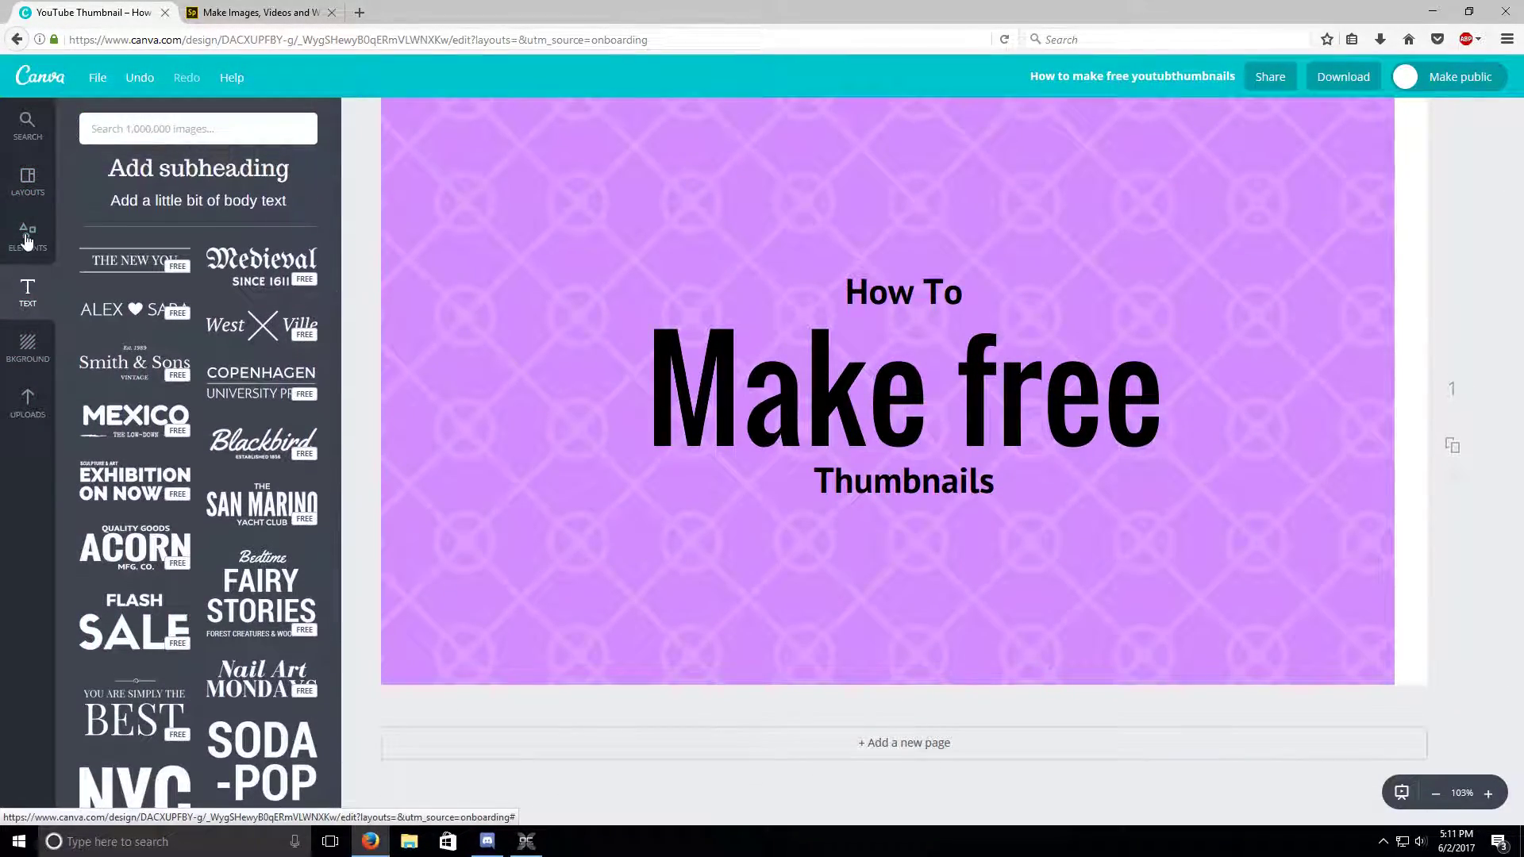
pyautogui.click(27, 241)
# Step: Search the image library for "finger"
pyautogui.click(179, 129)
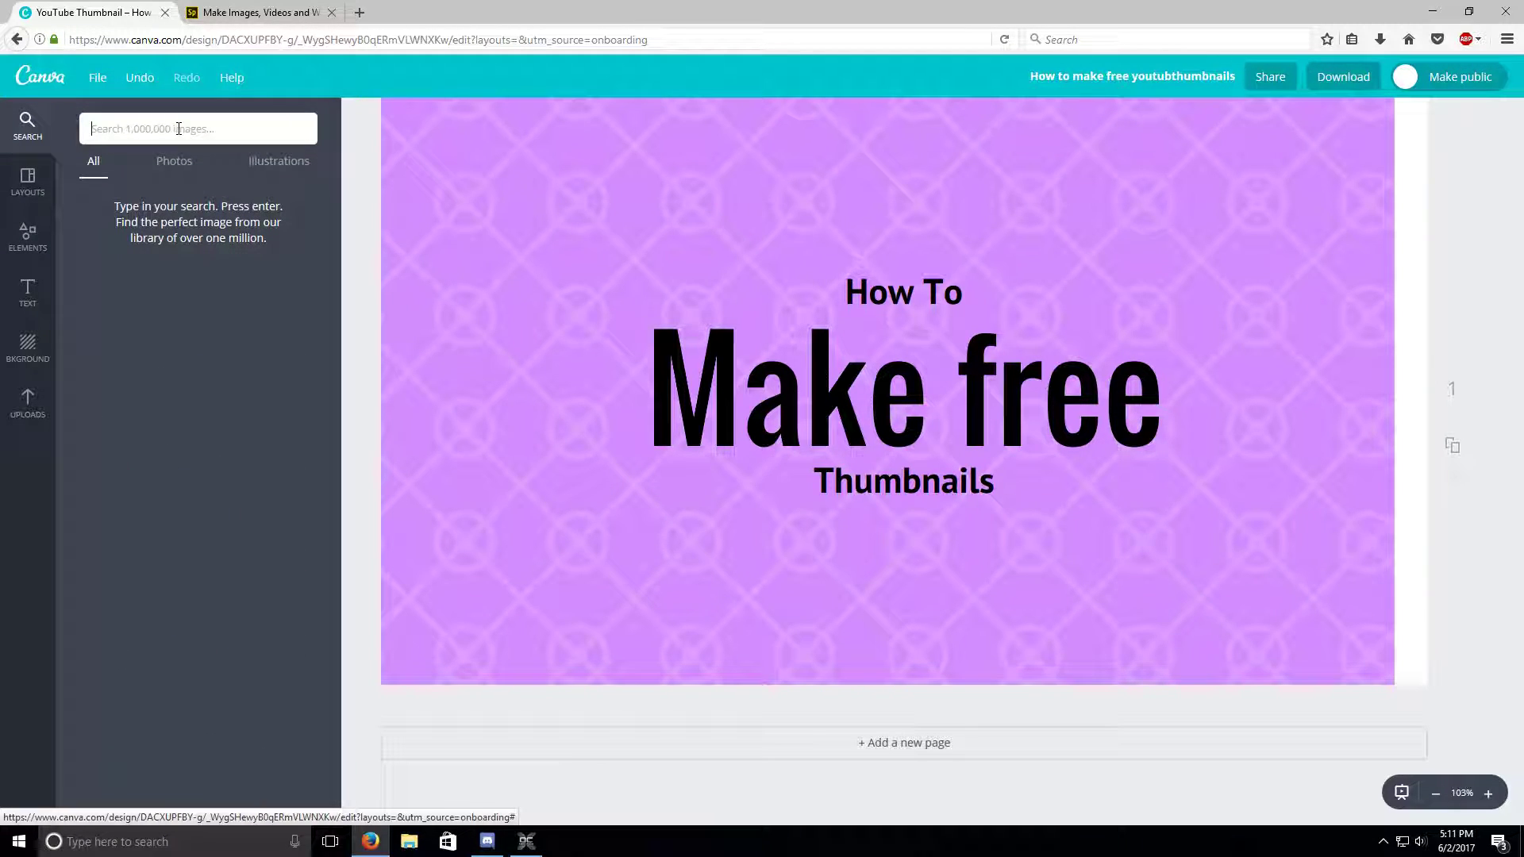
pyautogui.write('finger')
pyautogui.press('Return')
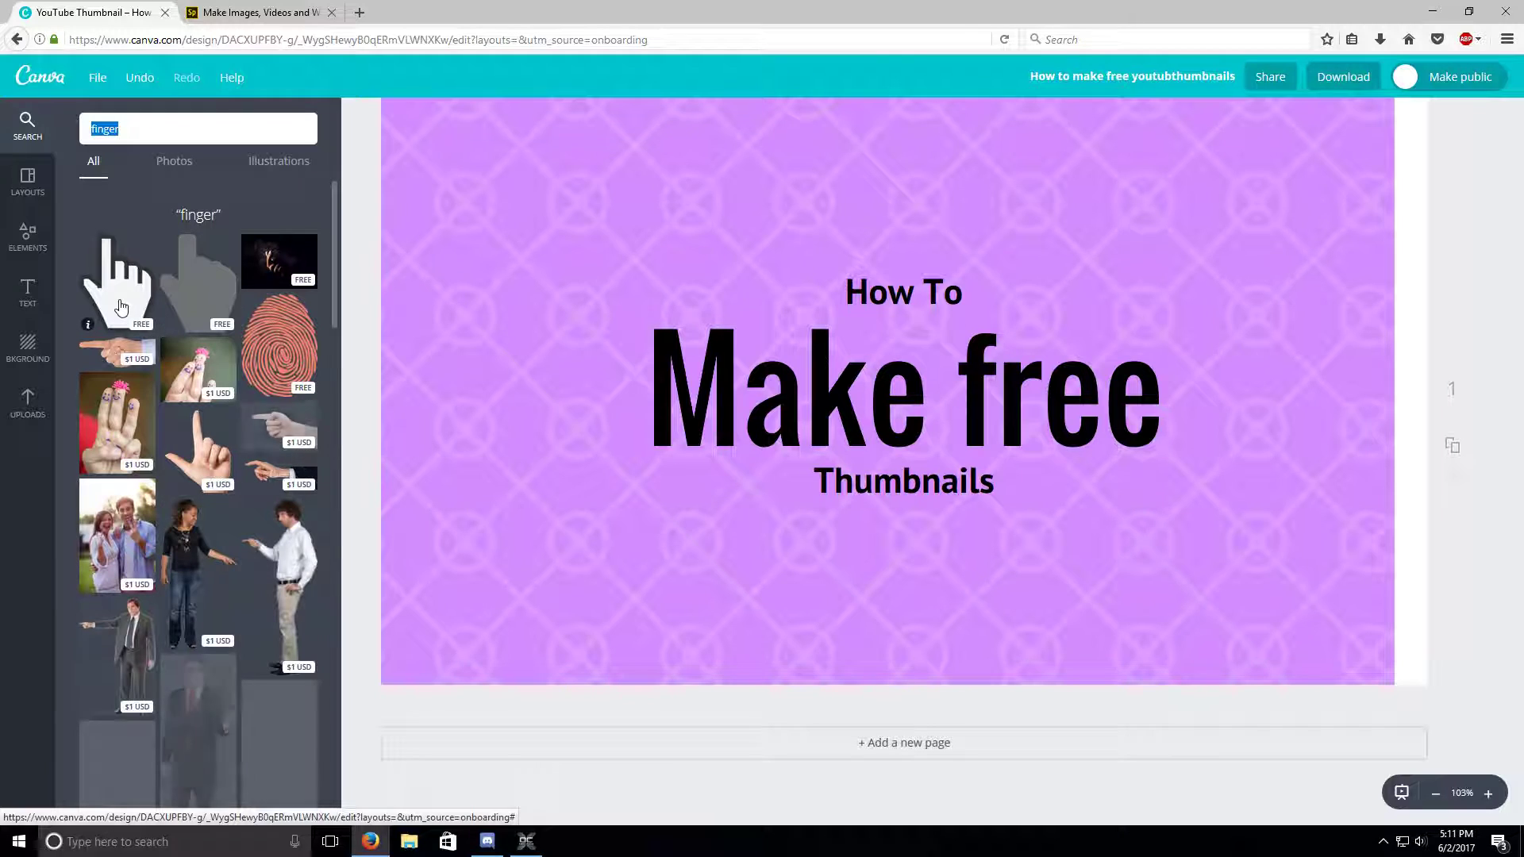
pyautogui.scroll(1, 644, 302)
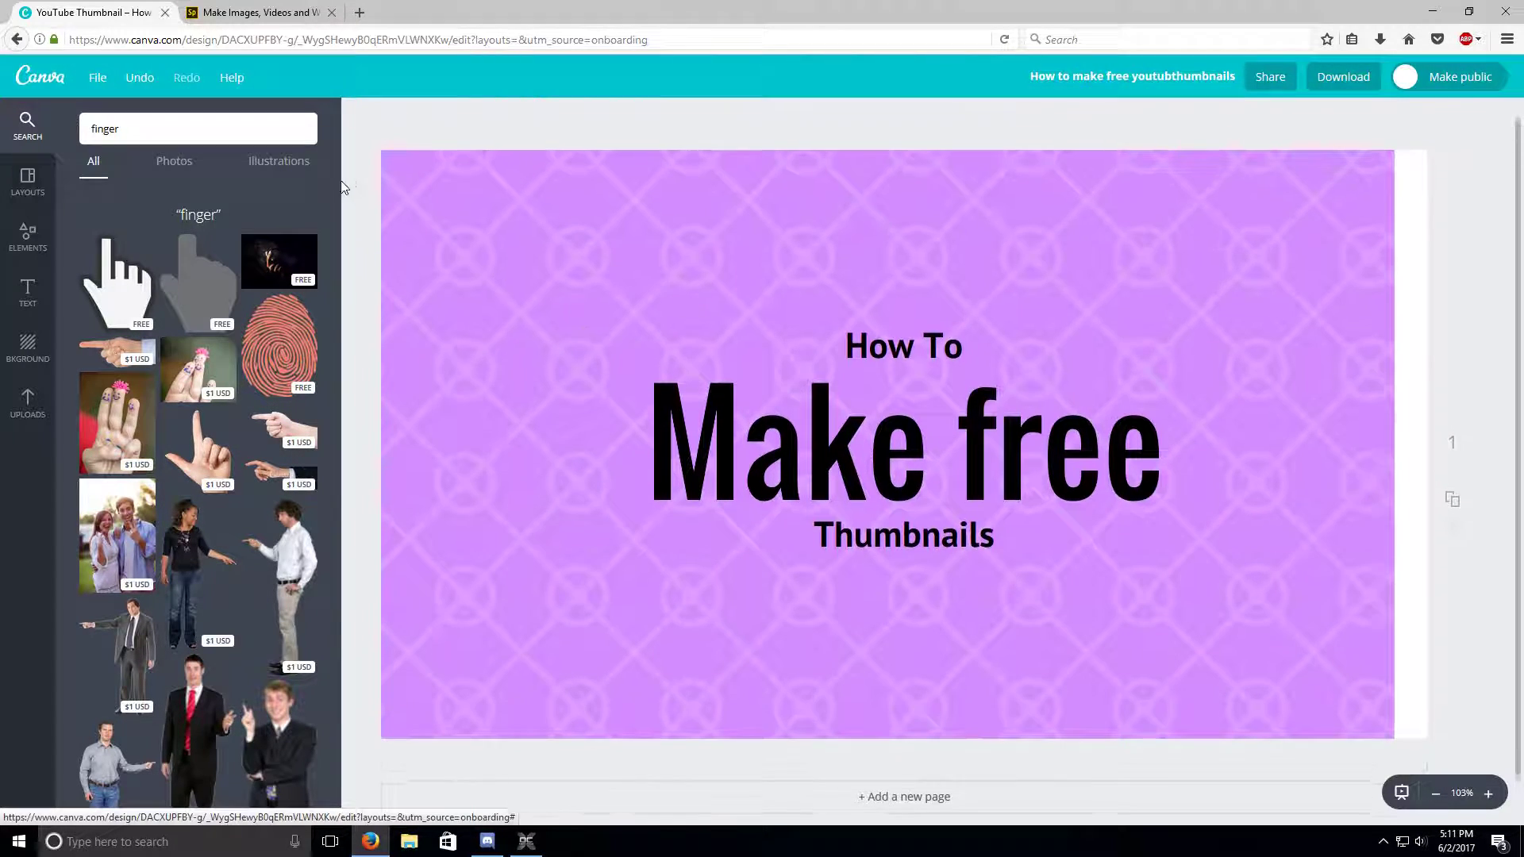
# Step: Add the free white pointing-hand illustration, then rotate and place it in the page's upper-left area, pointing down-right at the start of "Make free"
pyautogui.click(521, 289)
pyautogui.moveTo(120, 273); pyautogui.dragTo(615, 326)
pyautogui.moveTo(503, 573); pyautogui.dragTo(230, 79)
pyautogui.moveTo(551, 318); pyautogui.dragTo(565, 262)
pyautogui.moveTo(584, 544); pyautogui.dragTo(566, 354)
pyautogui.moveTo(613, 545); pyautogui.dragTo(582, 415)
pyautogui.moveTo(567, 285); pyautogui.dragTo(570, 365)
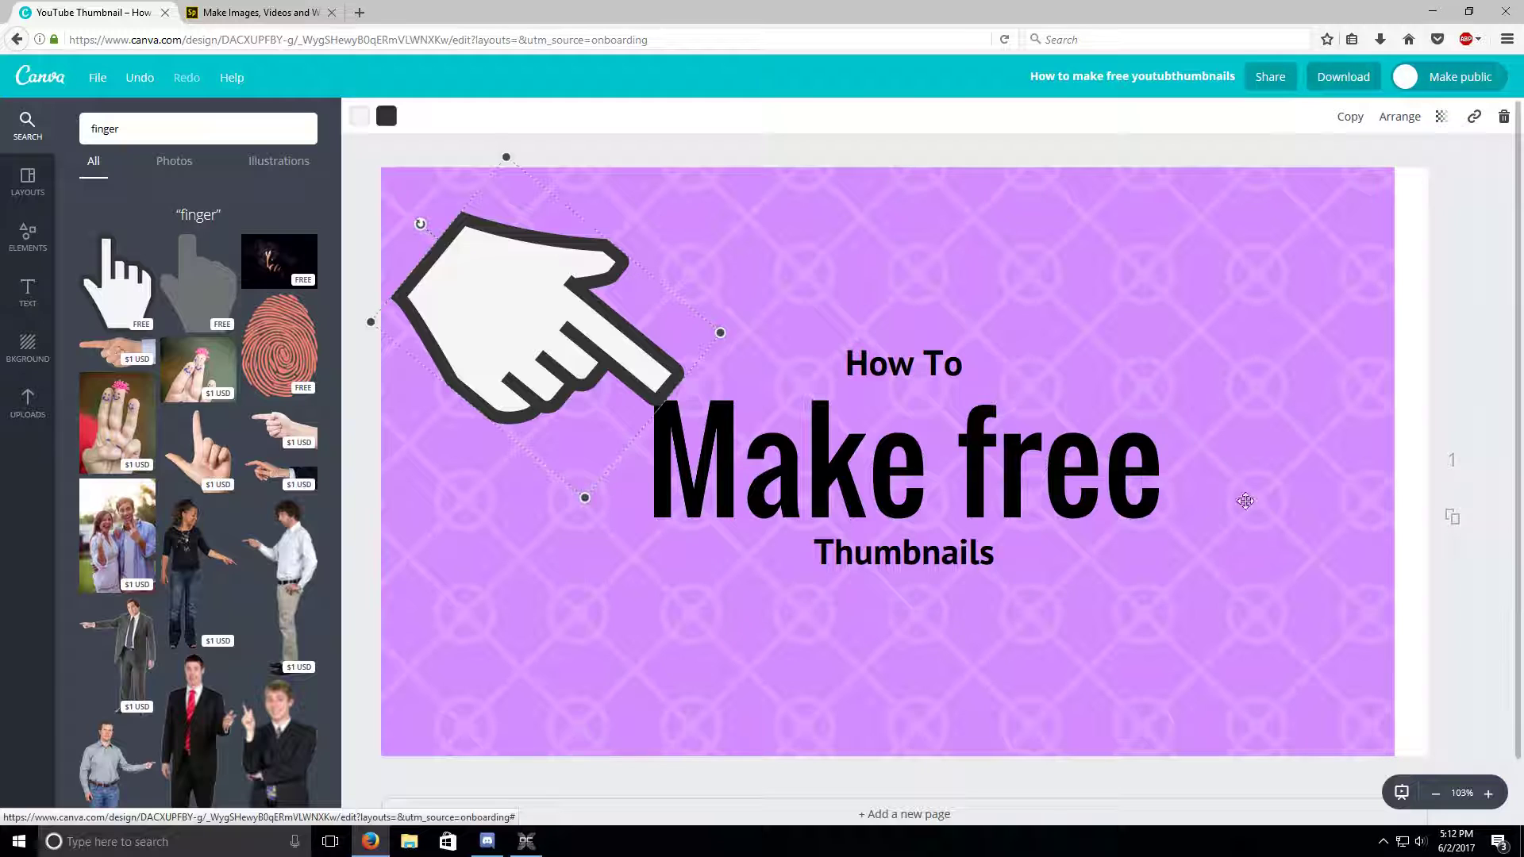
# Step: Close the Canva design to switch to Adobe Spark and start a new post in the YouTube thumbnail size
pyautogui.click(166, 13)
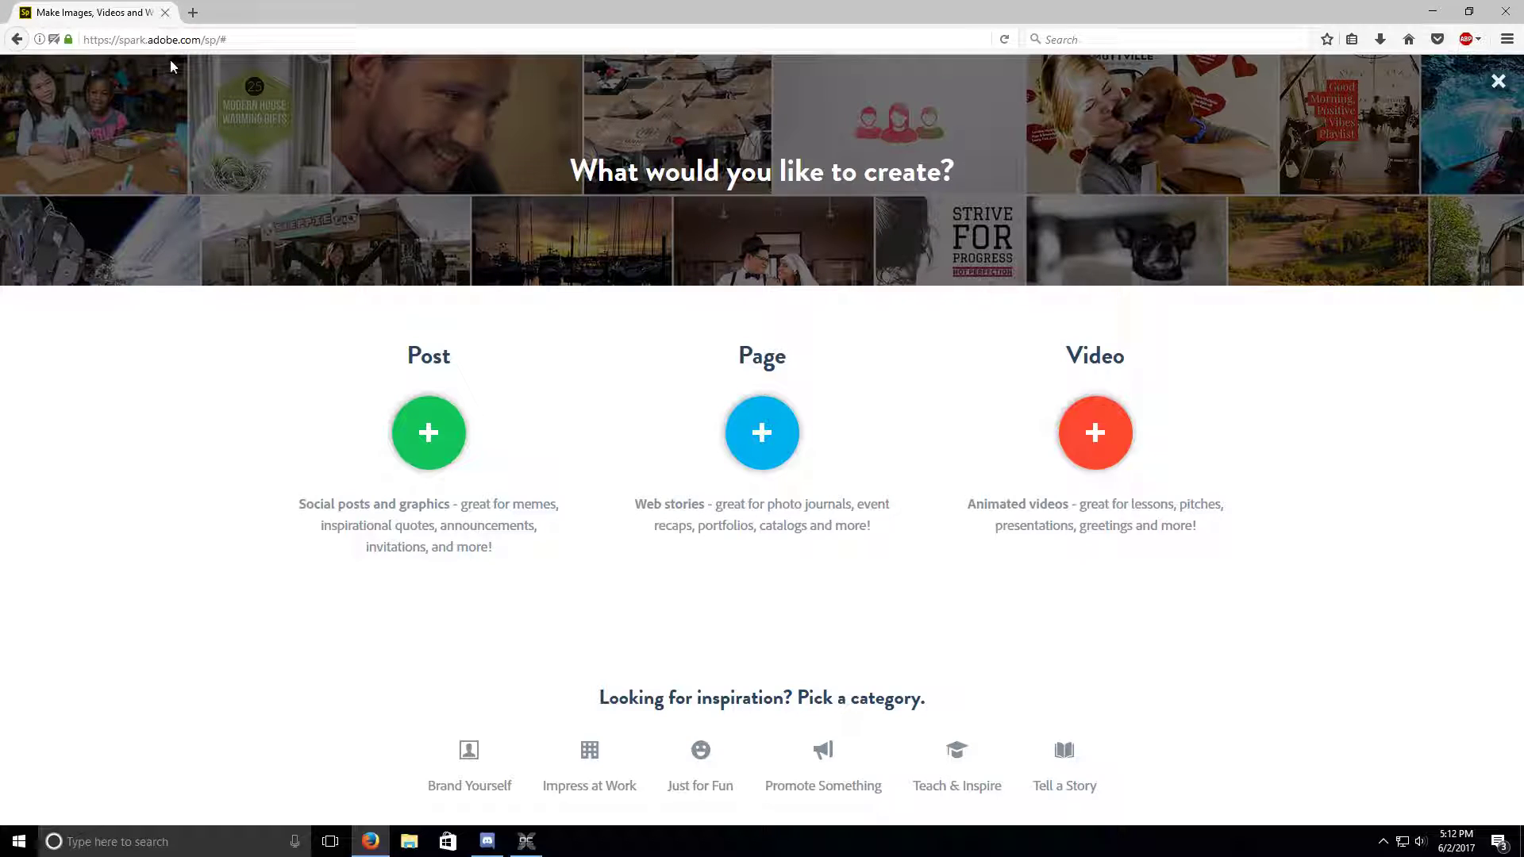
pyautogui.click(328, 49)
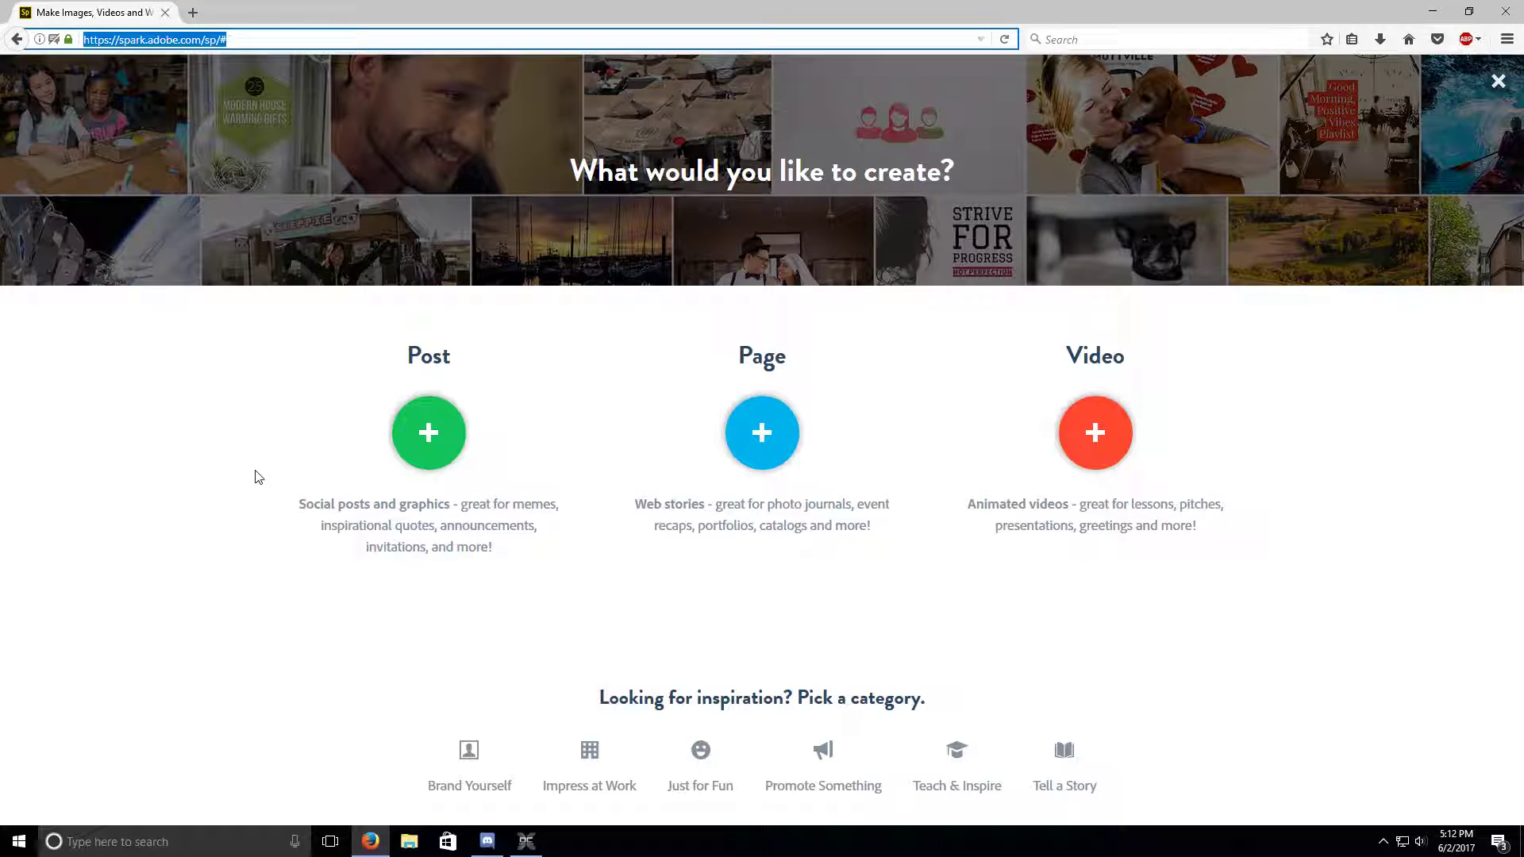
pyautogui.click(173, 414)
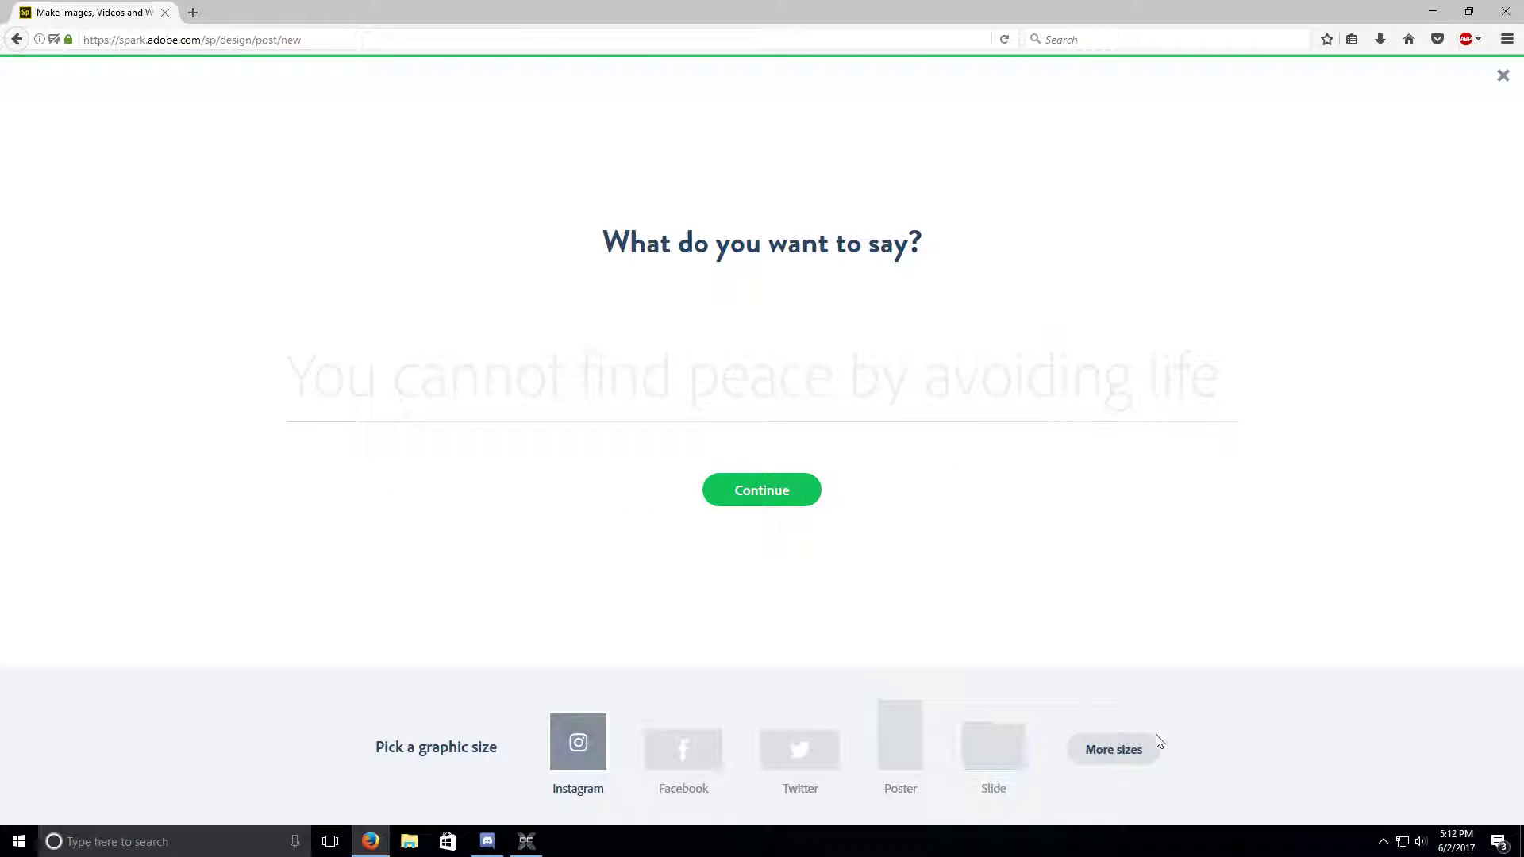
pyautogui.click(1135, 744)
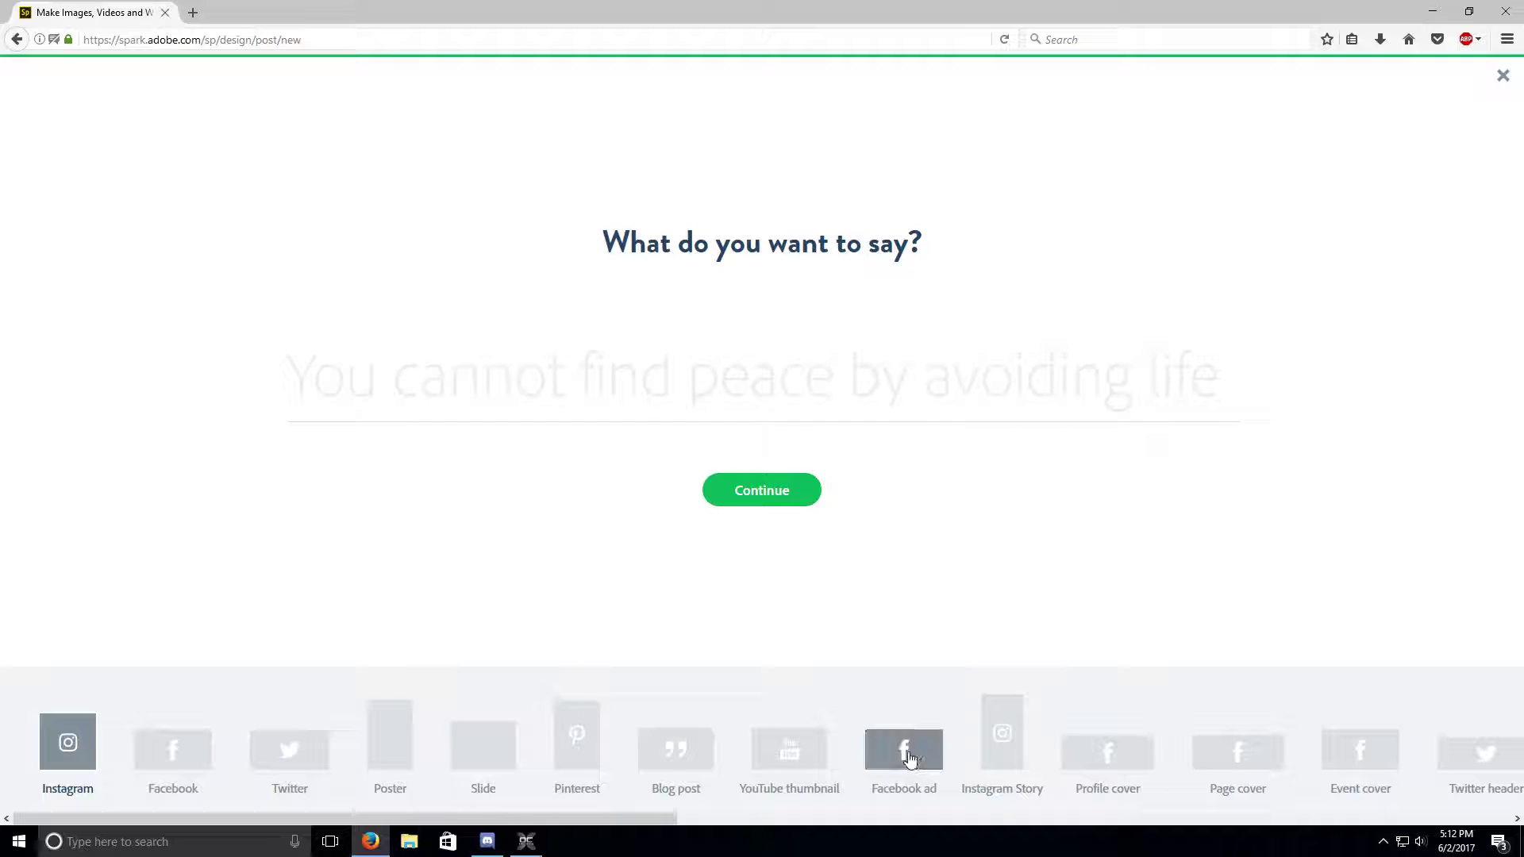
pyautogui.click(789, 746)
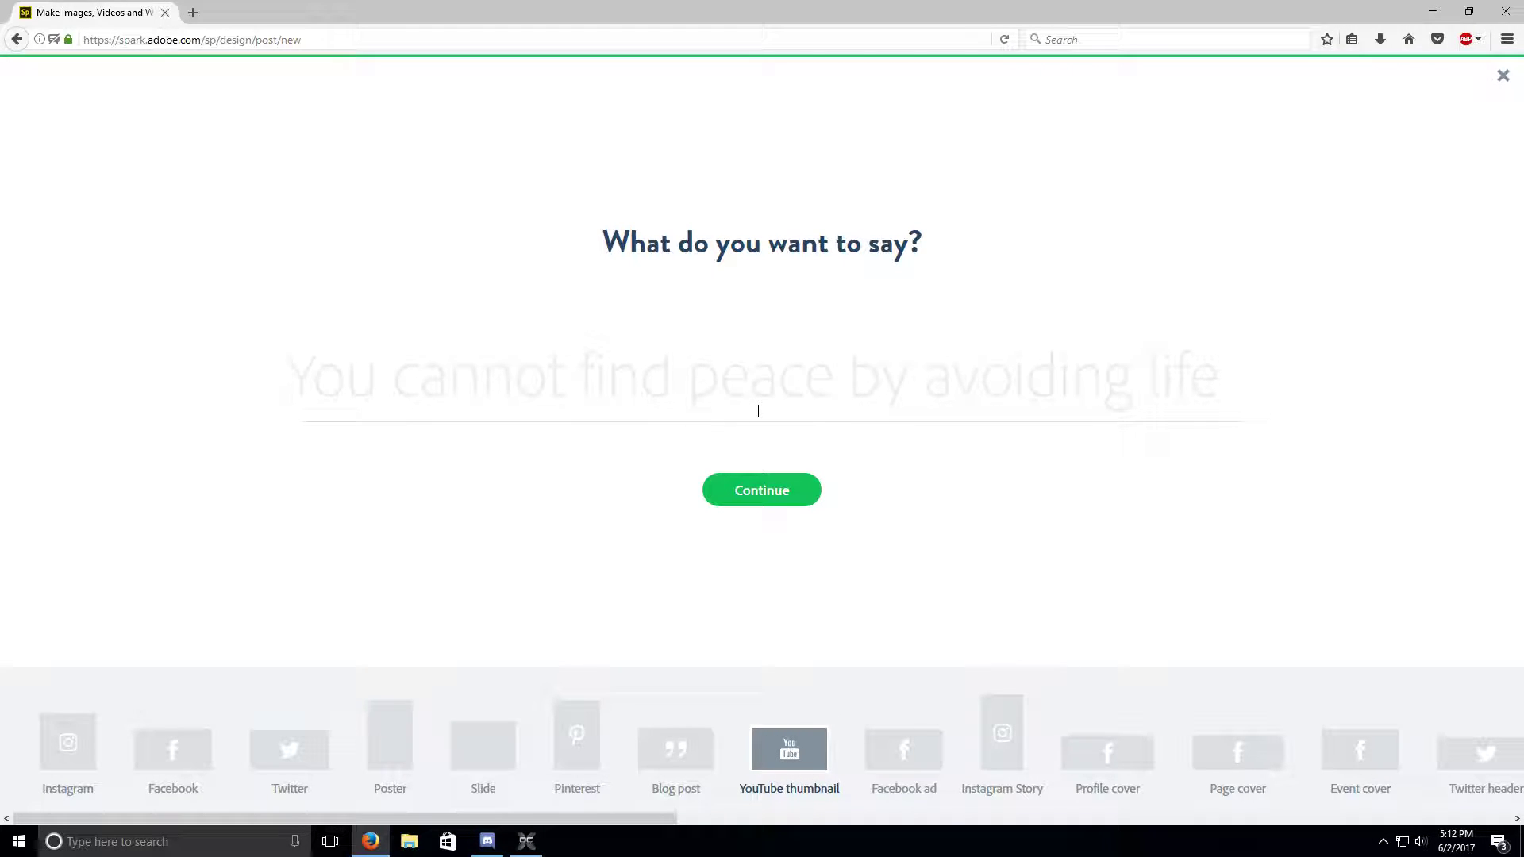
# Step: Enter "How to make a free youtube thumbnail!" as the post's text and continue to the generated design
pyautogui.write('How')
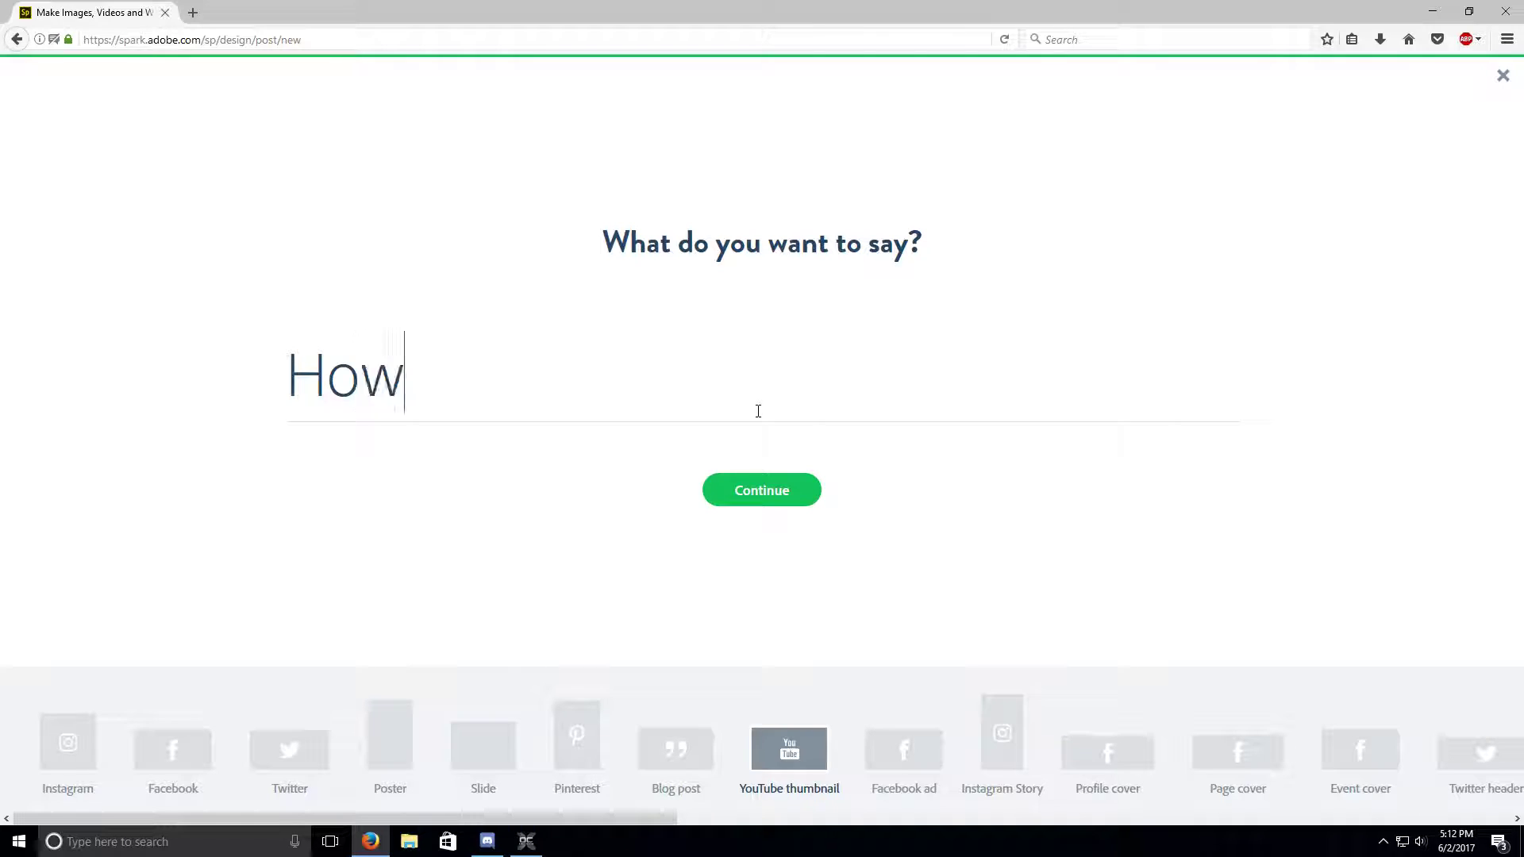
pyautogui.write(' to make a ')
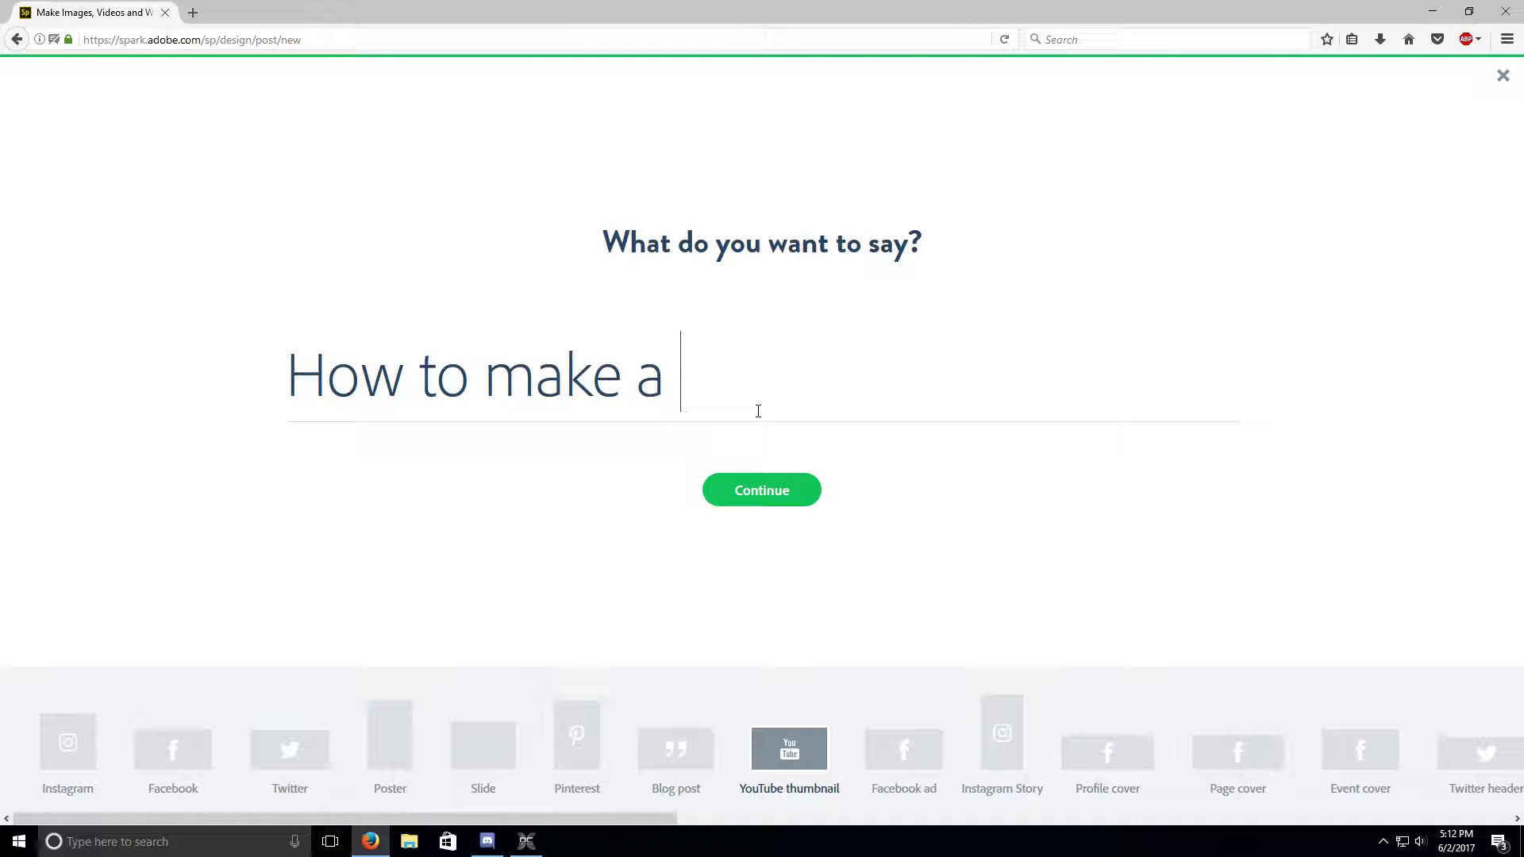
pyautogui.write('free yourt')
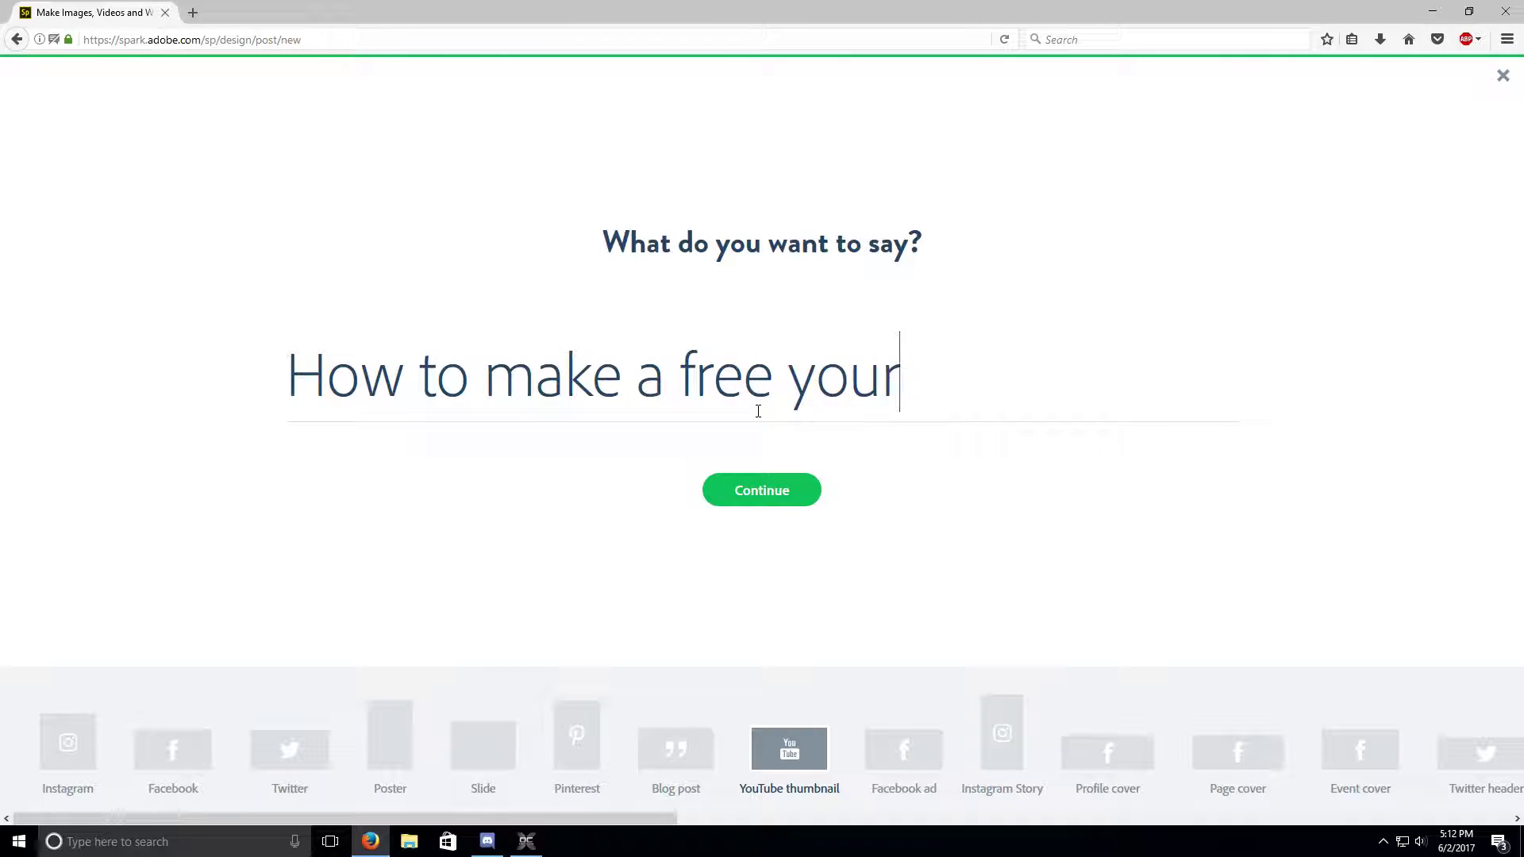
pyautogui.press('BackSpace')
pyautogui.write('tun')
pyautogui.press('BackSpace')
pyautogui.write('be t')
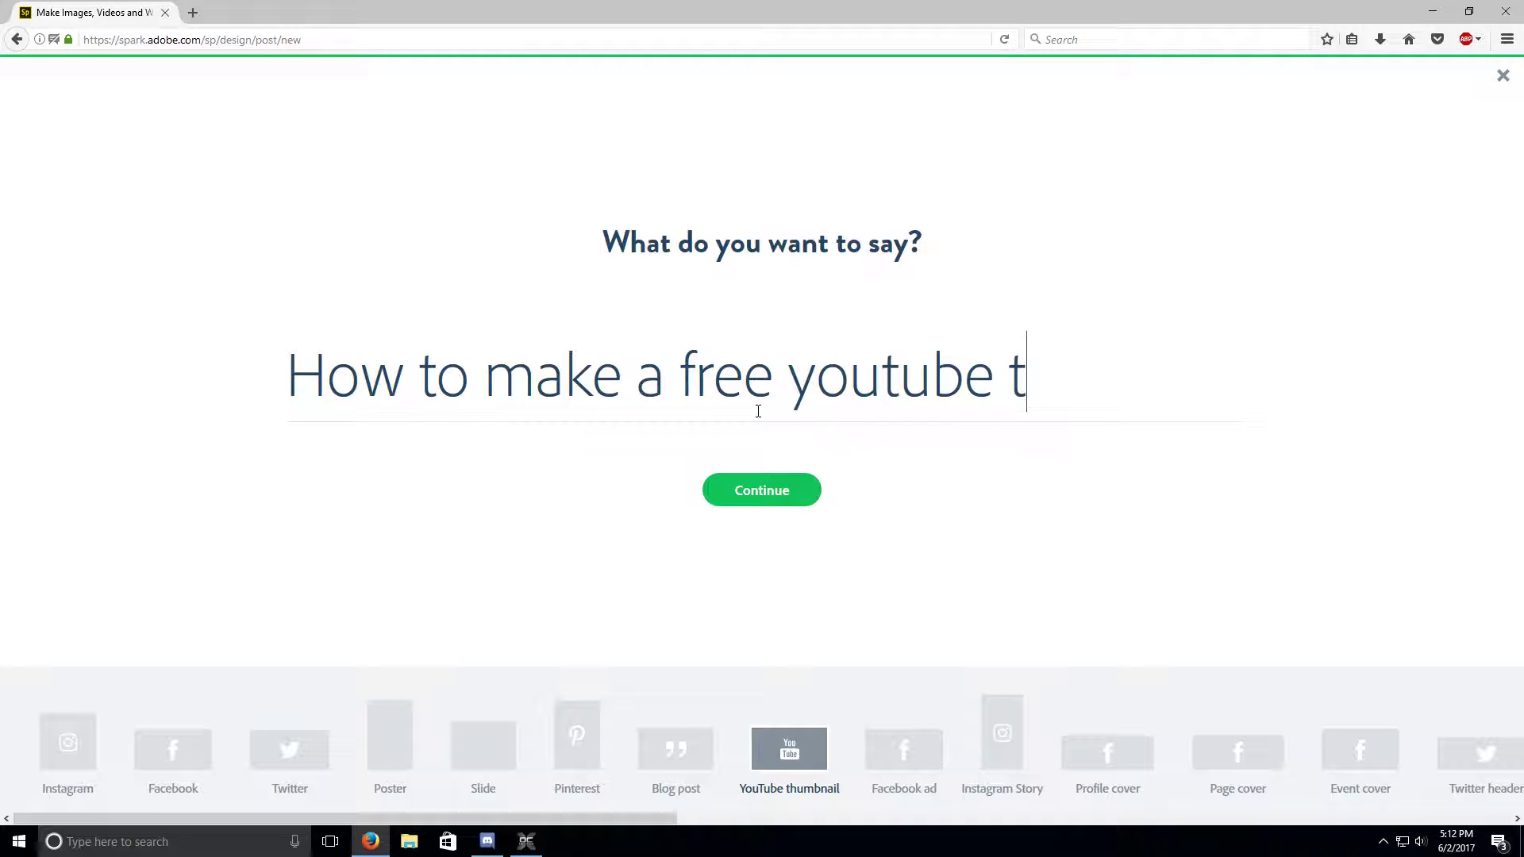
pyautogui.write('hiumbb')
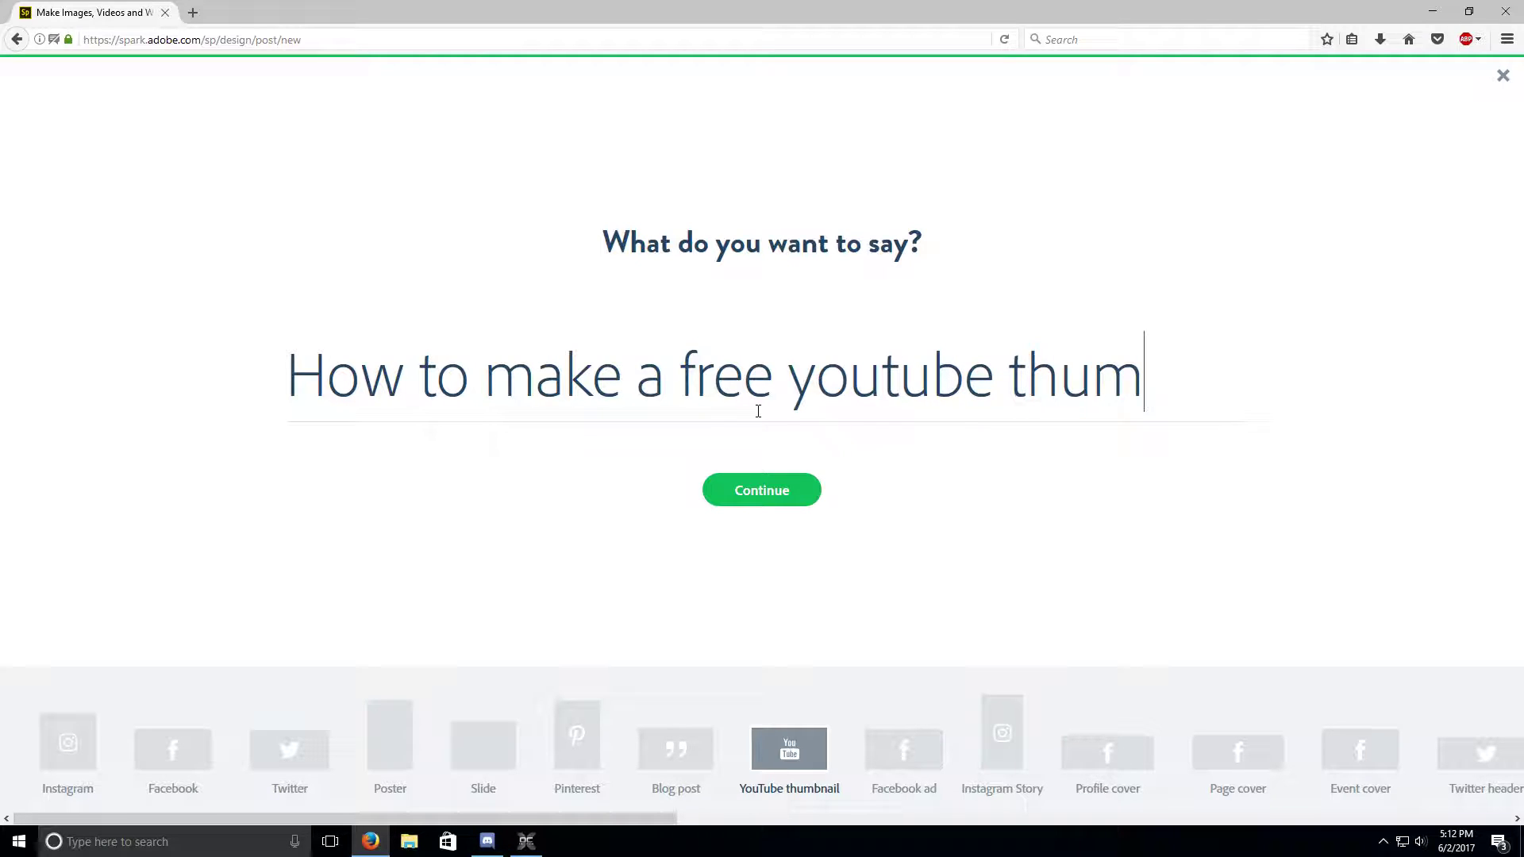
pyautogui.press('BackSpace')
pyautogui.press('BackSpace')
pyautogui.press('BackSpace')
pyautogui.write('mbnail!')
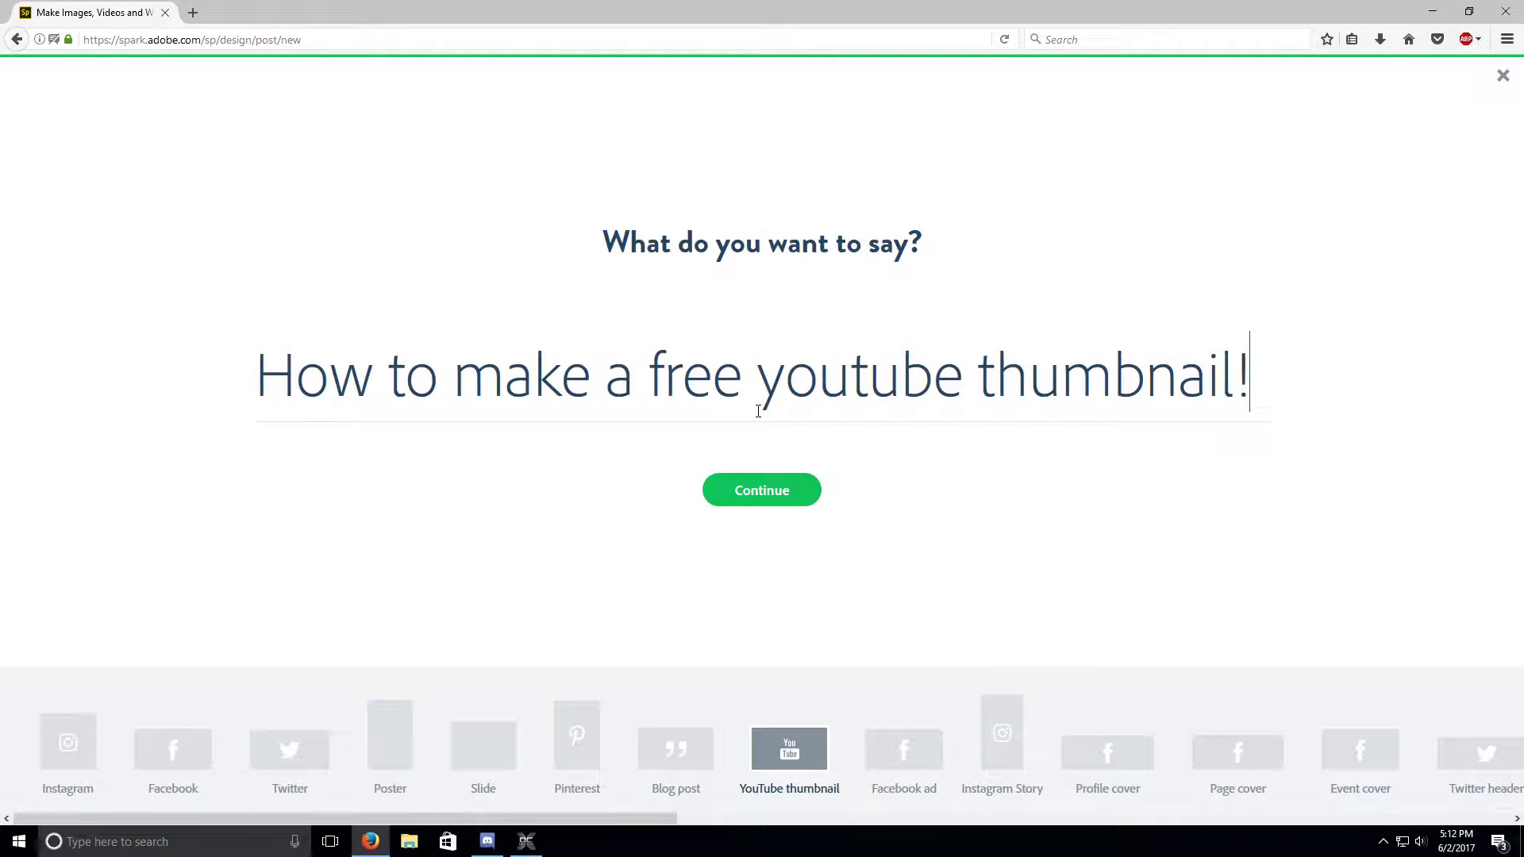
pyautogui.click(775, 492)
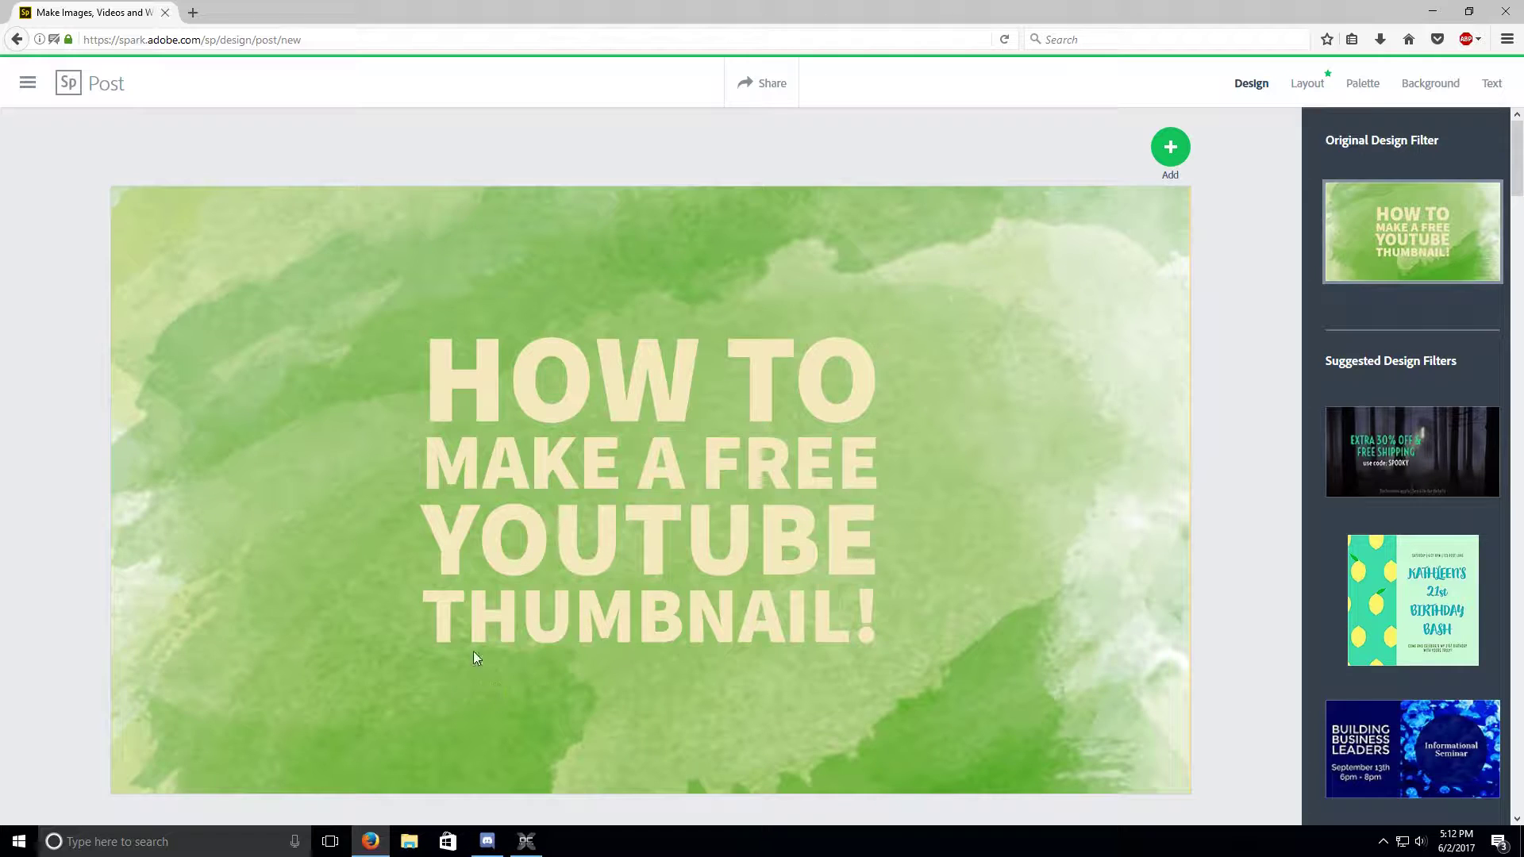
# Step: Look at the sources for adding a photo and the background photo filters, and return to the My Projects page
pyautogui.click(1171, 147)
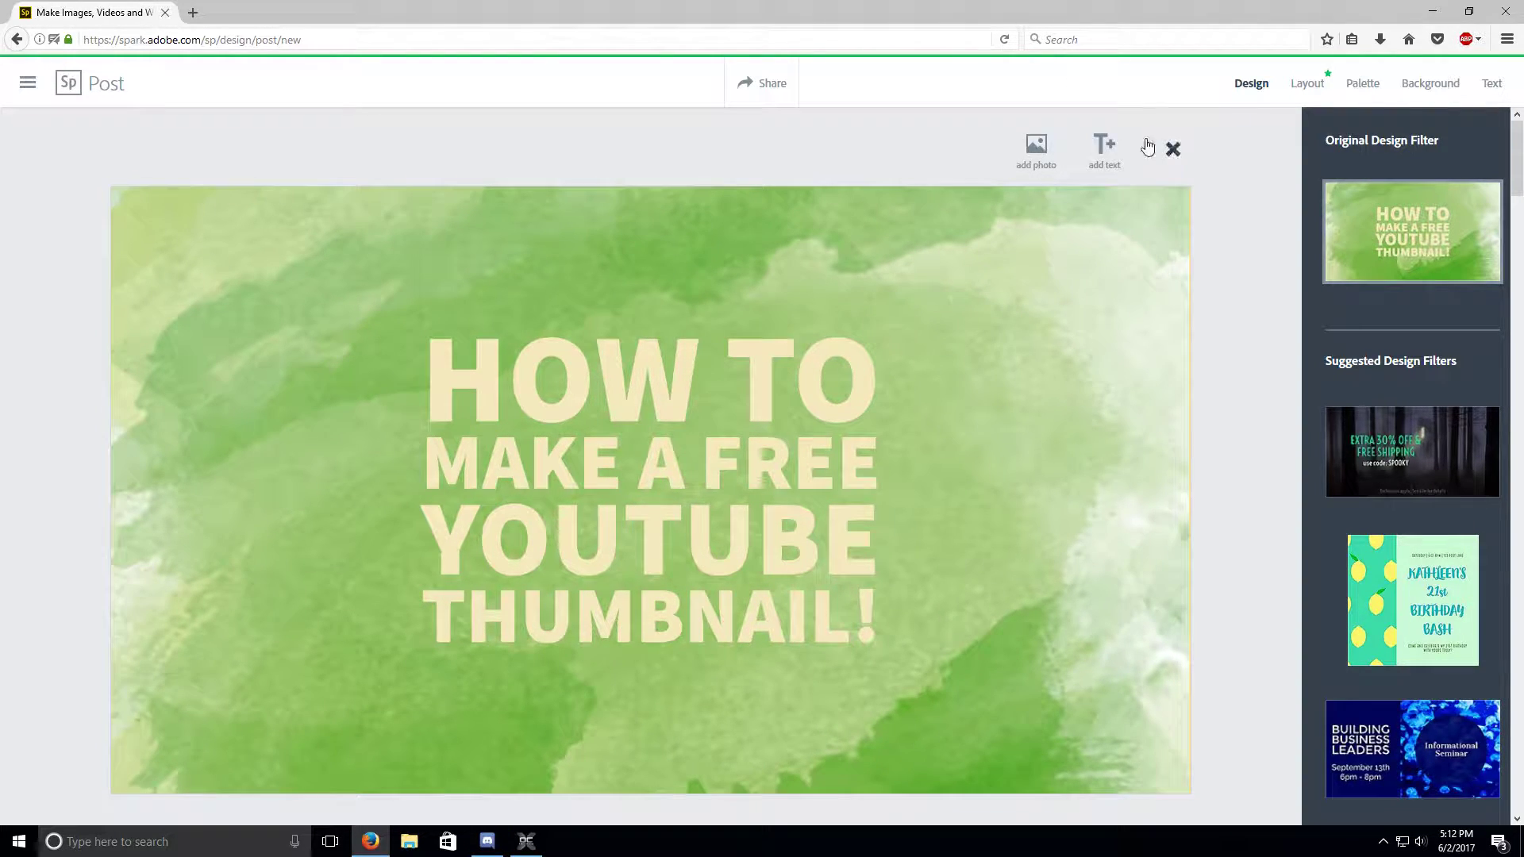
pyautogui.click(1040, 145)
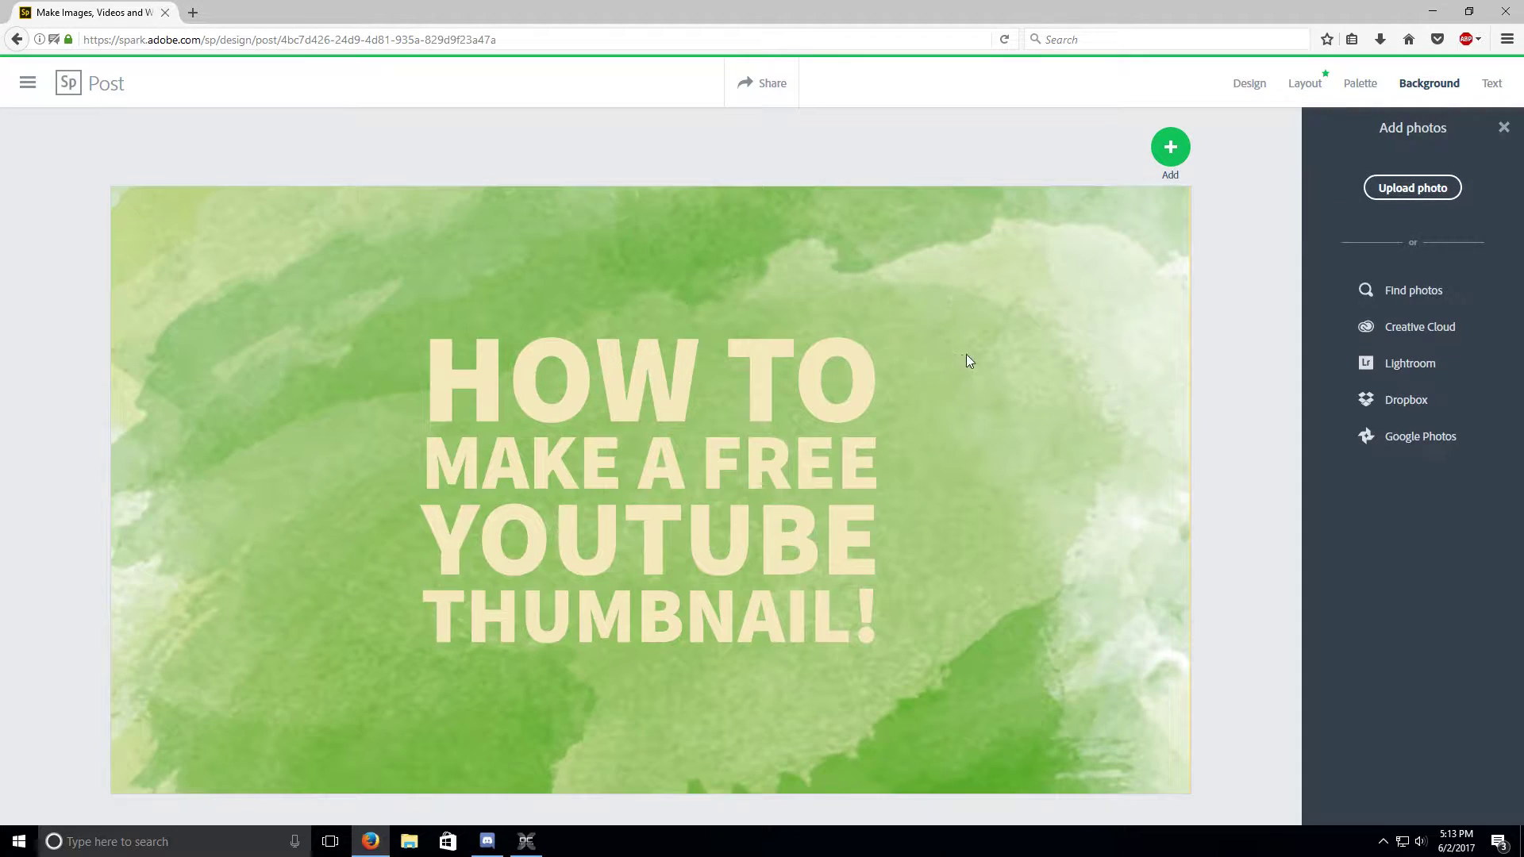
pyautogui.click(992, 351)
pyautogui.click(1232, 401)
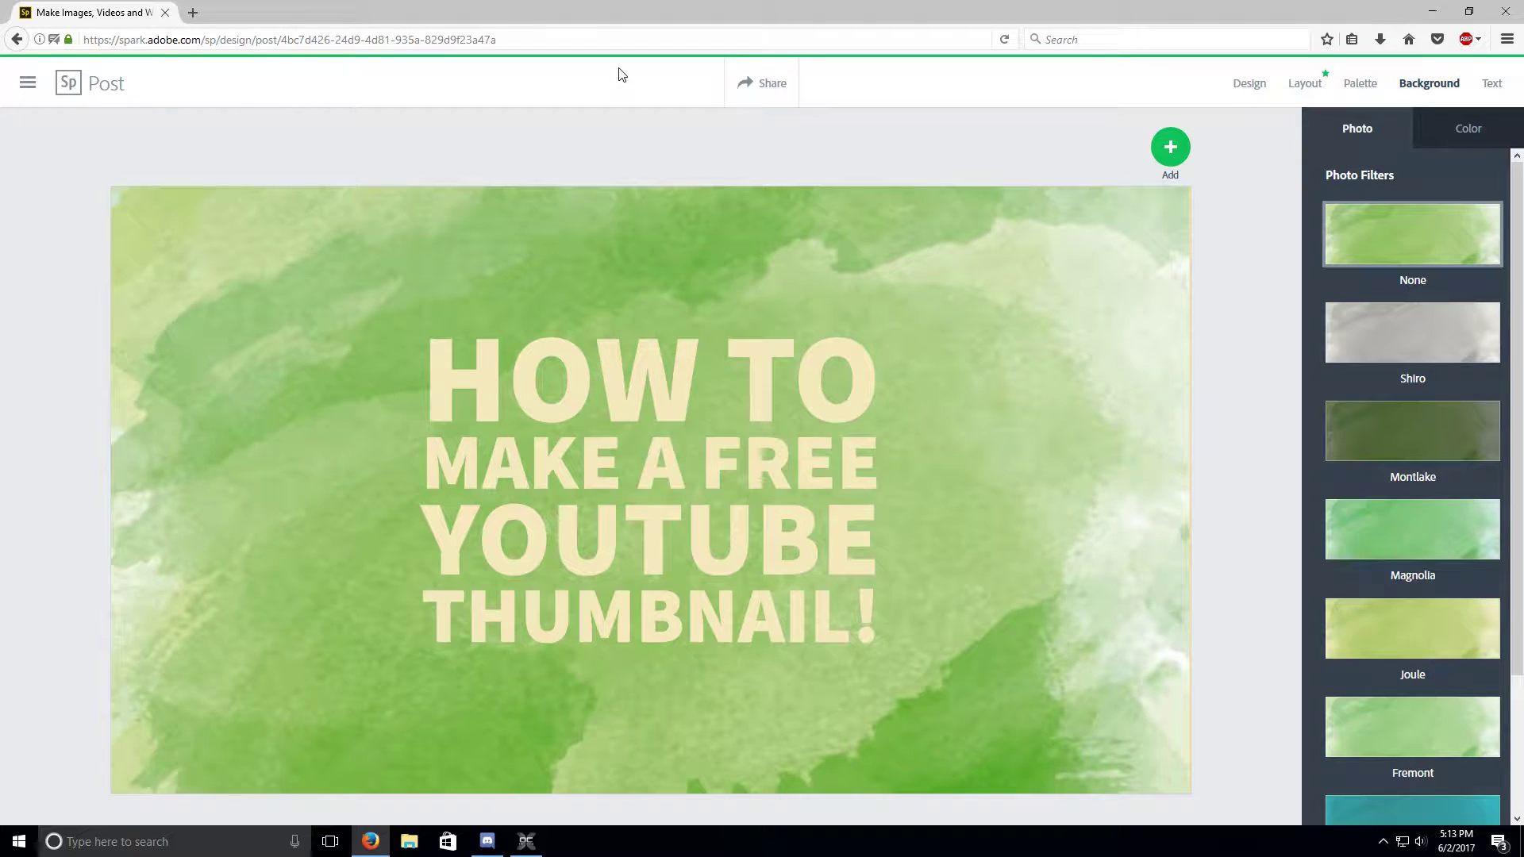
pyautogui.click(70, 82)
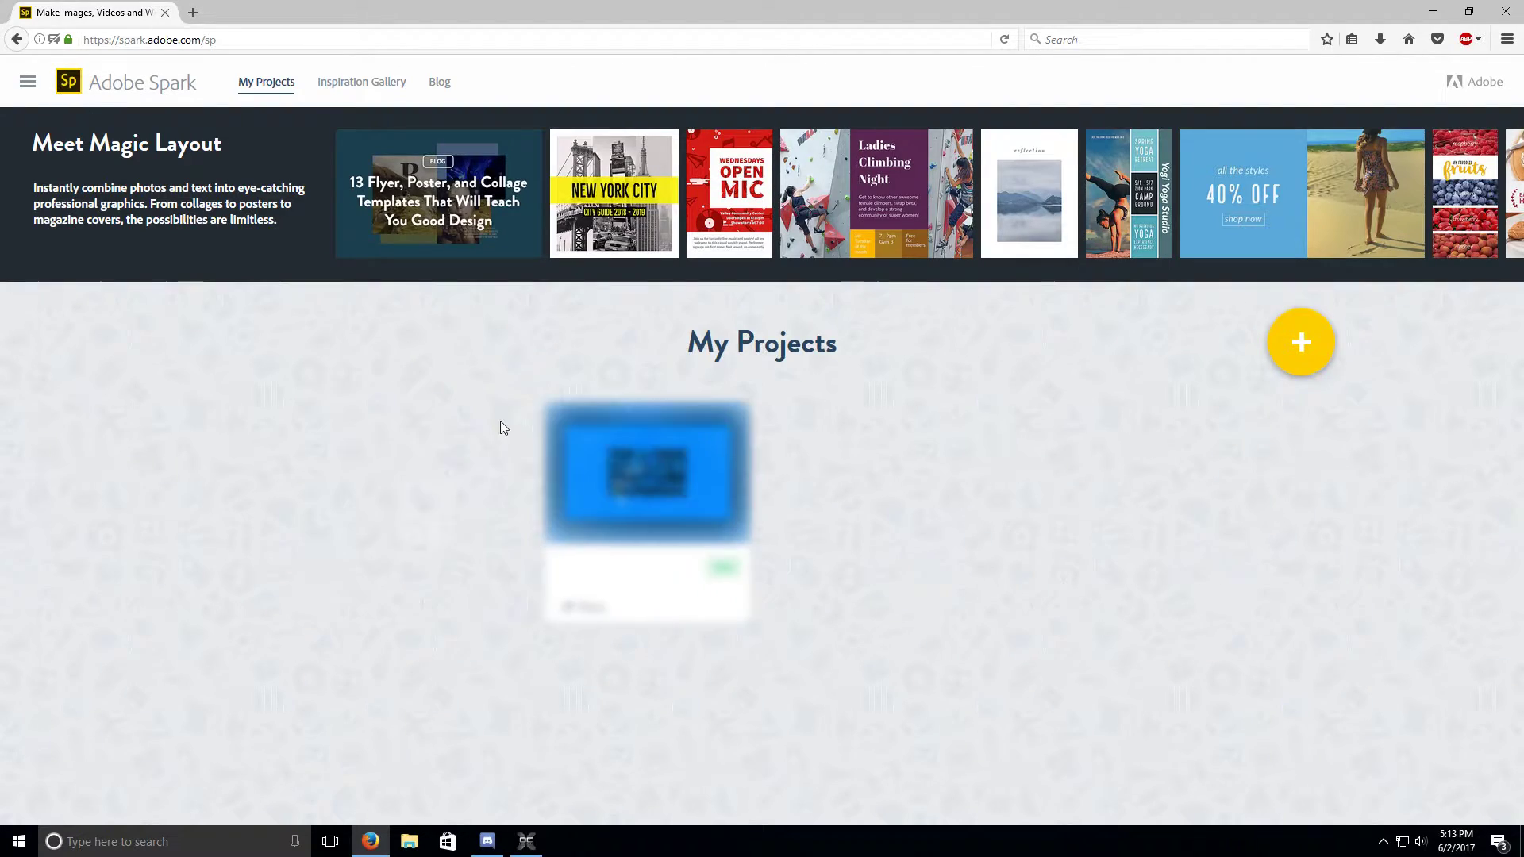